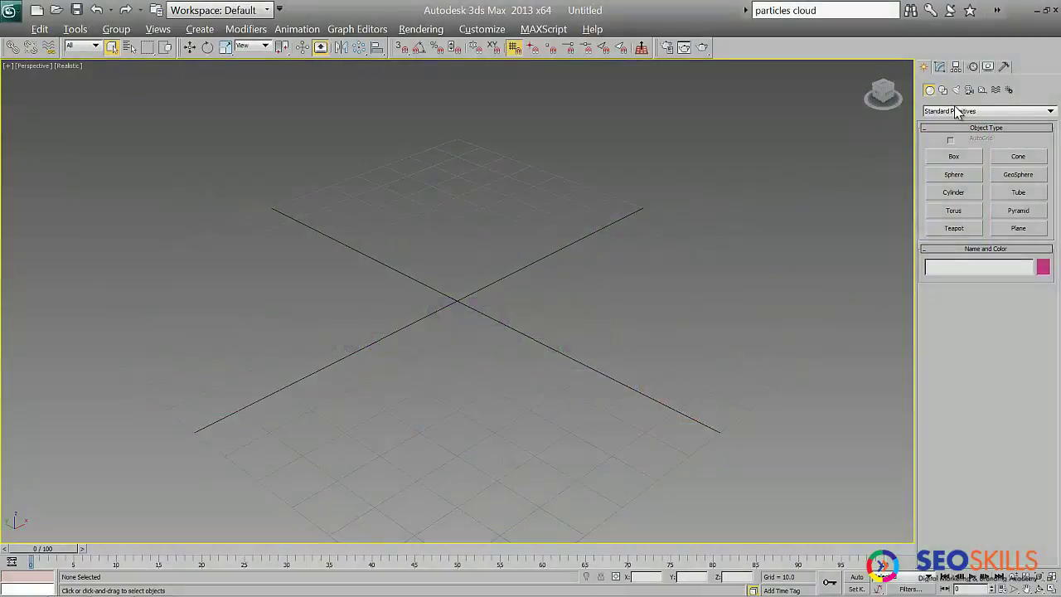
- Create a purple Hedra pyramid on the grid in the Perspective viewport
{"action": "left_click", "coordinate": [951, 111]}
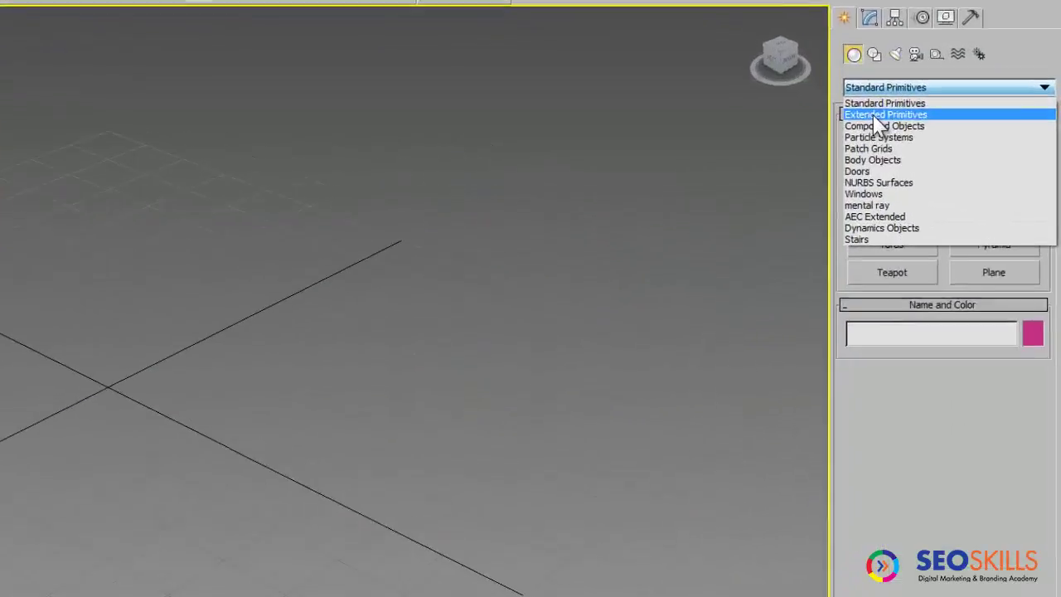
{"action": "left_click", "coordinate": [951, 128]}
{"action": "left_click", "coordinate": [767, 166]}
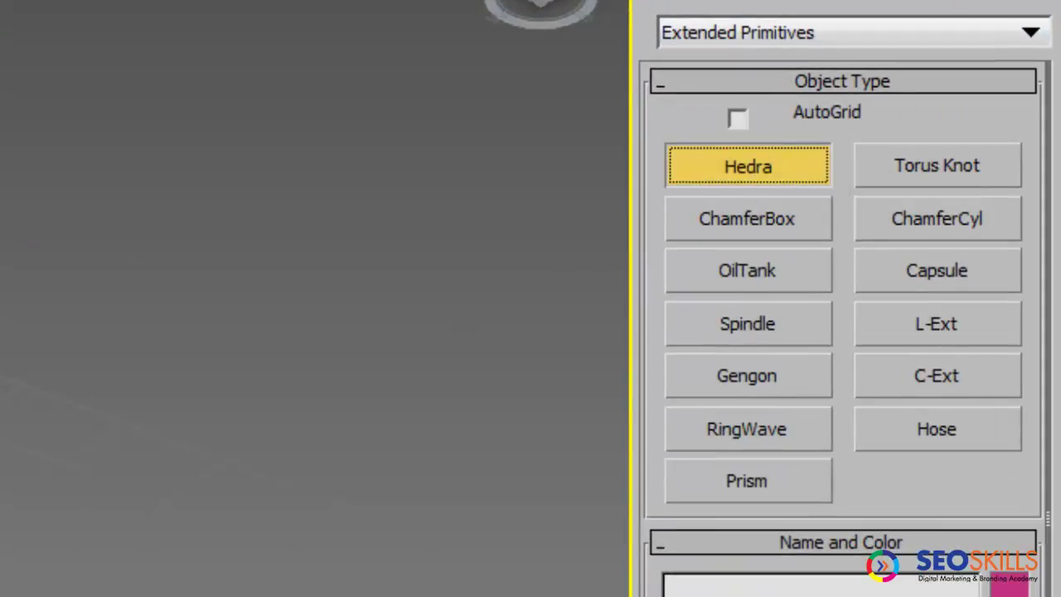
{"action": "left_click_drag", "start_coordinate": [420, 388], "coordinate": [486, 422]}
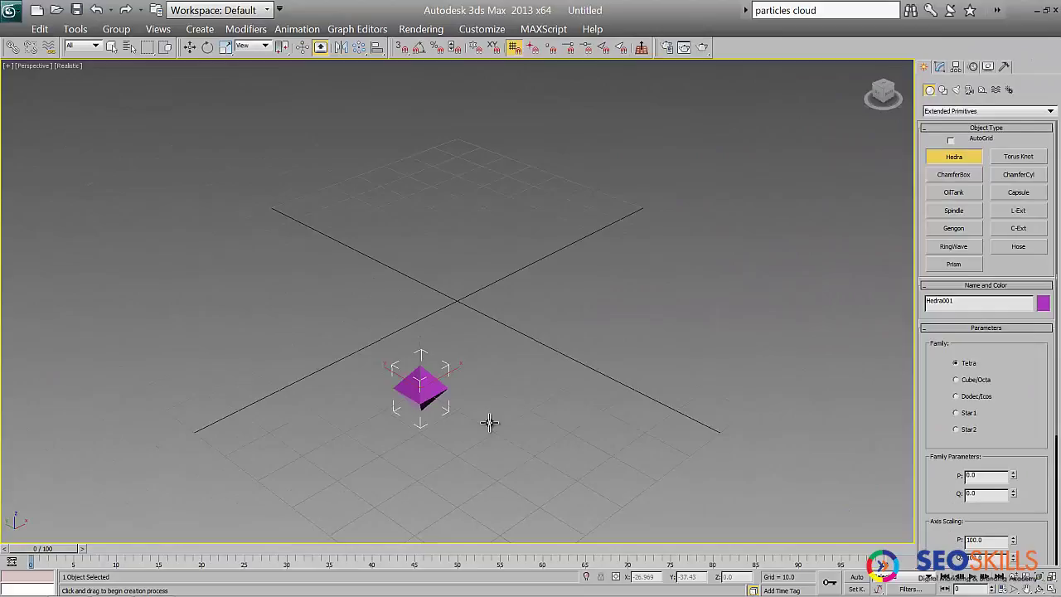
- Shift-move the pyramid to clone 3 copies, forming a row of four
{"action": "left_click", "coordinate": [190, 48]}
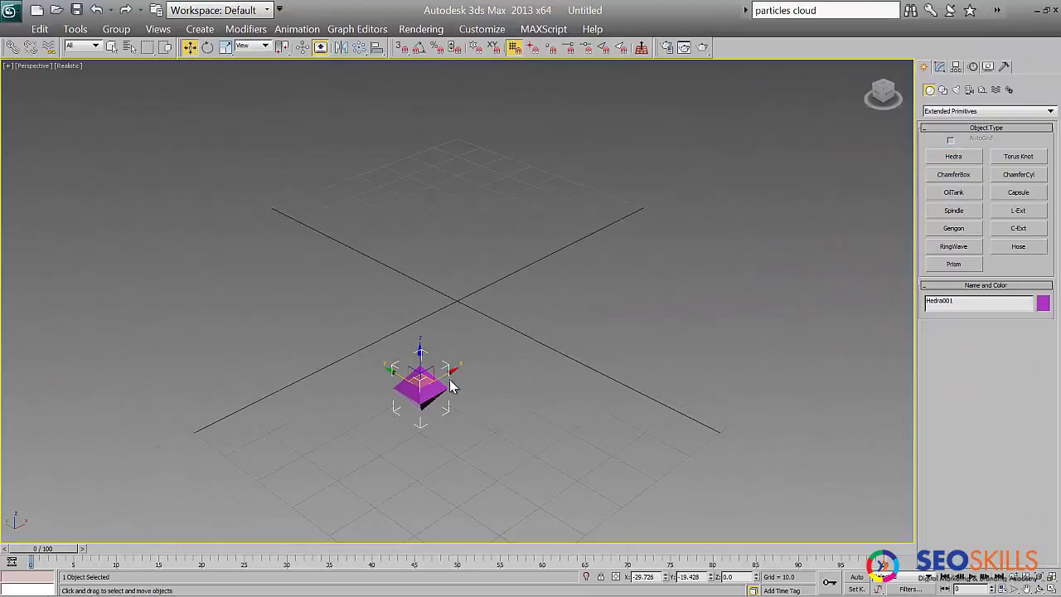
{"action": "left_click_drag", "start_coordinate": [450, 386], "coordinate": [520, 330], "text": "shift"}
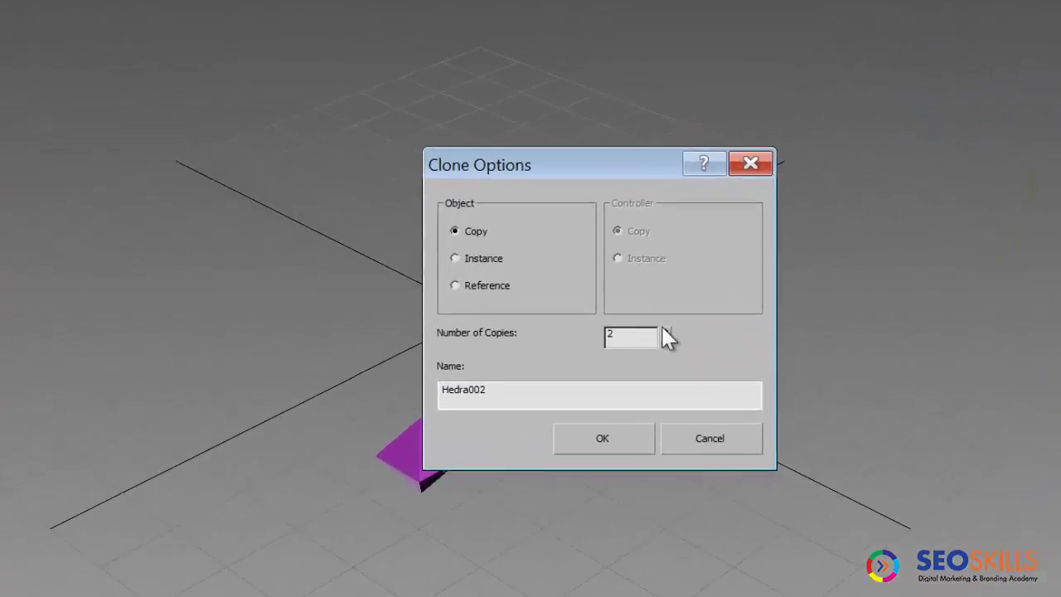
{"action": "left_click", "coordinate": [571, 308]}
{"action": "left_click", "coordinate": [744, 341]}
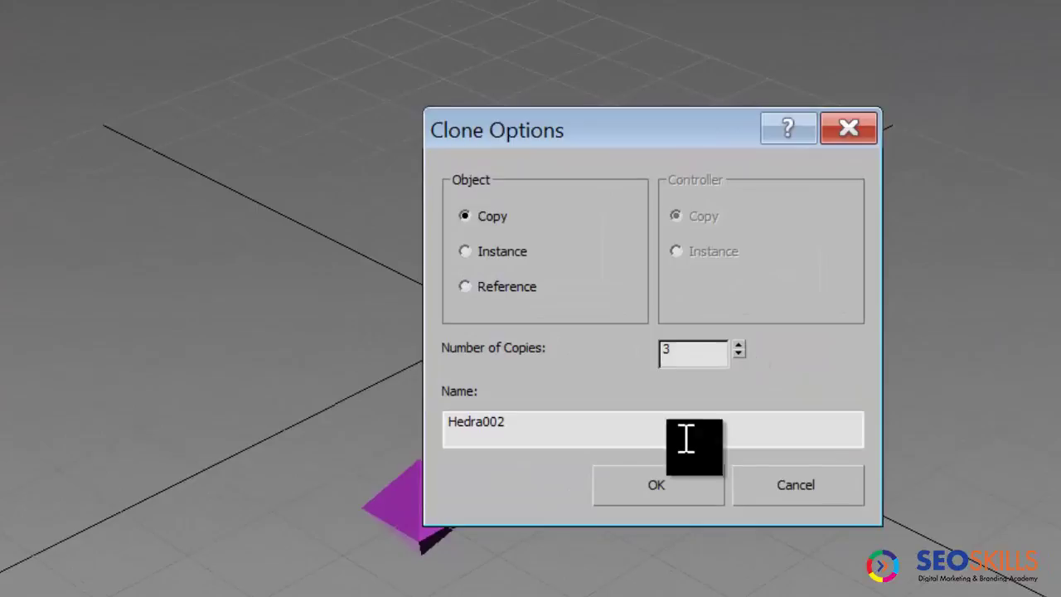
{"action": "left_click", "coordinate": [655, 479]}
{"action": "left_click", "coordinate": [614, 421]}
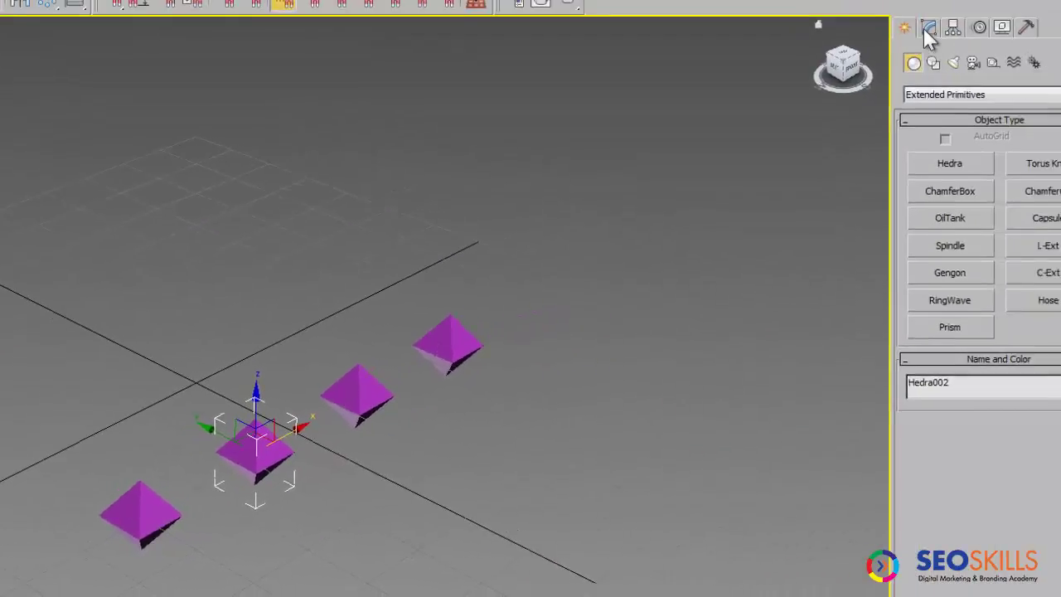
- Change the copies' Hedra families to Cube/Octa, Dodec/Icos and Star1
{"action": "left_click", "coordinate": [923, 28]}
{"action": "left_click", "coordinate": [933, 353]}
{"action": "left_click", "coordinate": [352, 405]}
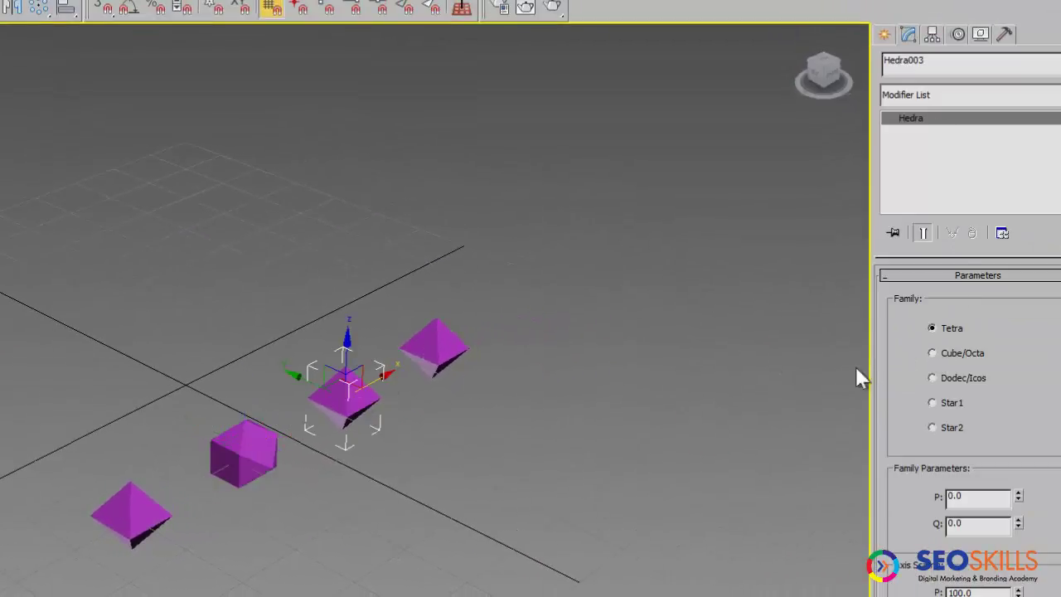
{"action": "left_click", "coordinate": [933, 378]}
{"action": "left_click", "coordinate": [433, 344]}
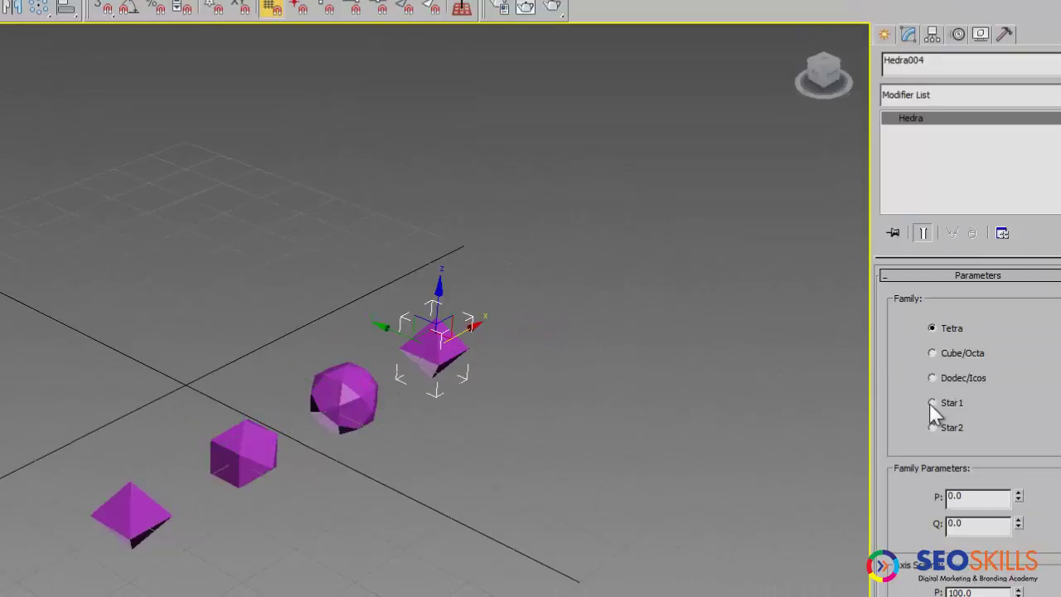
{"action": "left_click", "coordinate": [933, 427]}
{"action": "left_click", "coordinate": [562, 432]}
{"action": "left_click", "coordinate": [447, 357]}
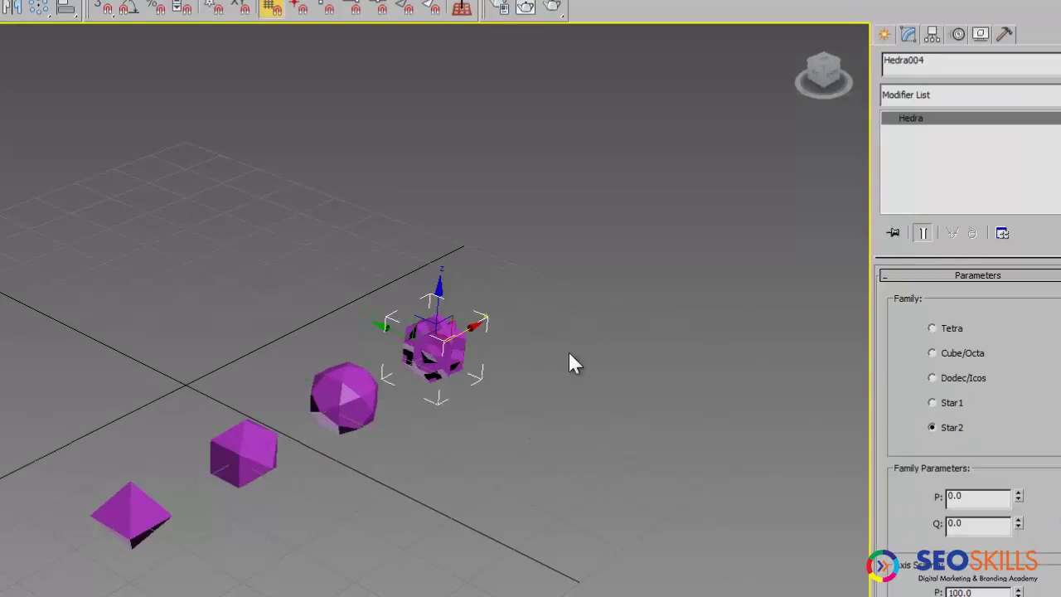
{"action": "left_click", "coordinate": [946, 402]}
{"action": "left_click", "coordinate": [551, 501]}
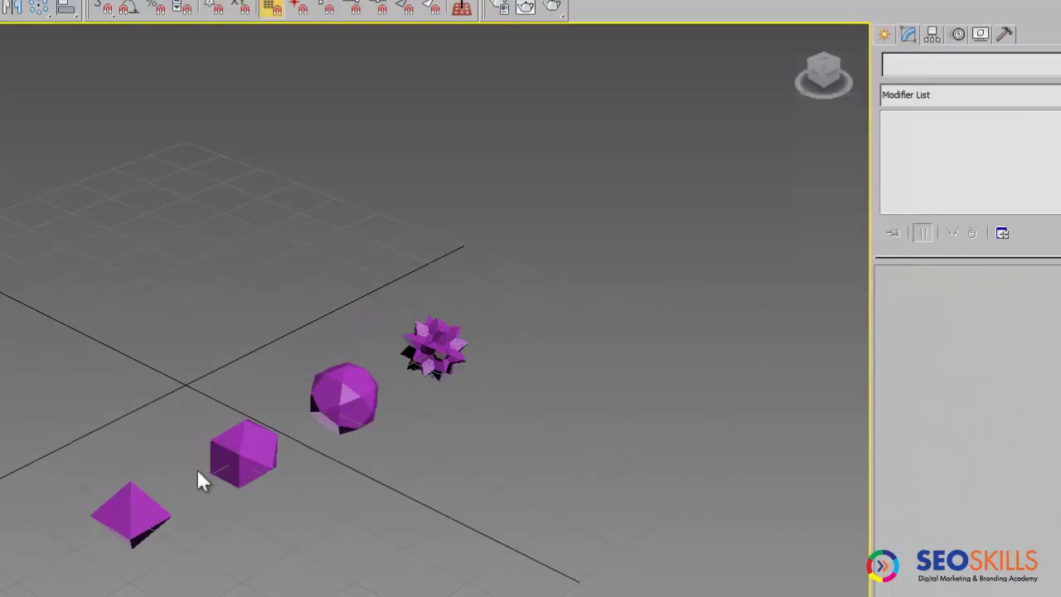
- Colour the cube light yellow and the icosahedron light cyan
{"action": "left_click", "coordinate": [234, 454]}
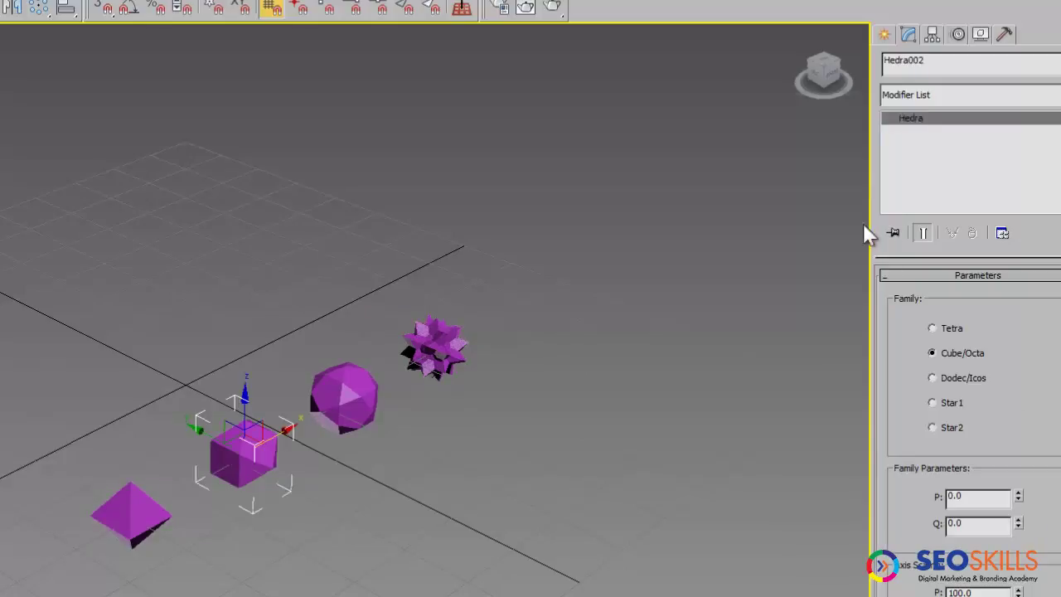
{"action": "left_click", "coordinate": [1058, 60]}
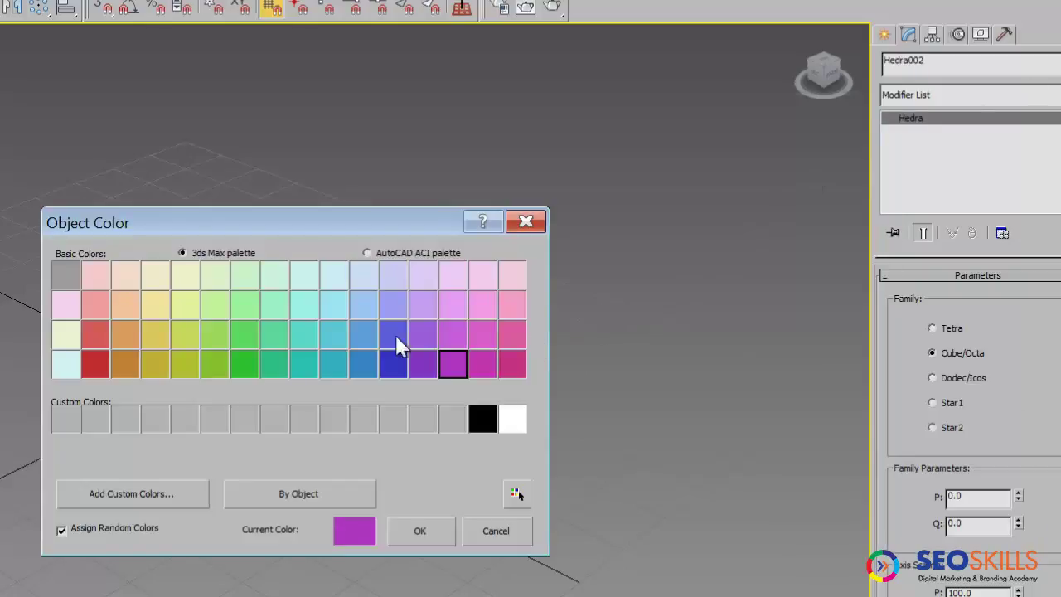
{"action": "left_click", "coordinate": [185, 304]}
{"action": "left_click", "coordinate": [420, 531]}
{"action": "left_click", "coordinate": [342, 397]}
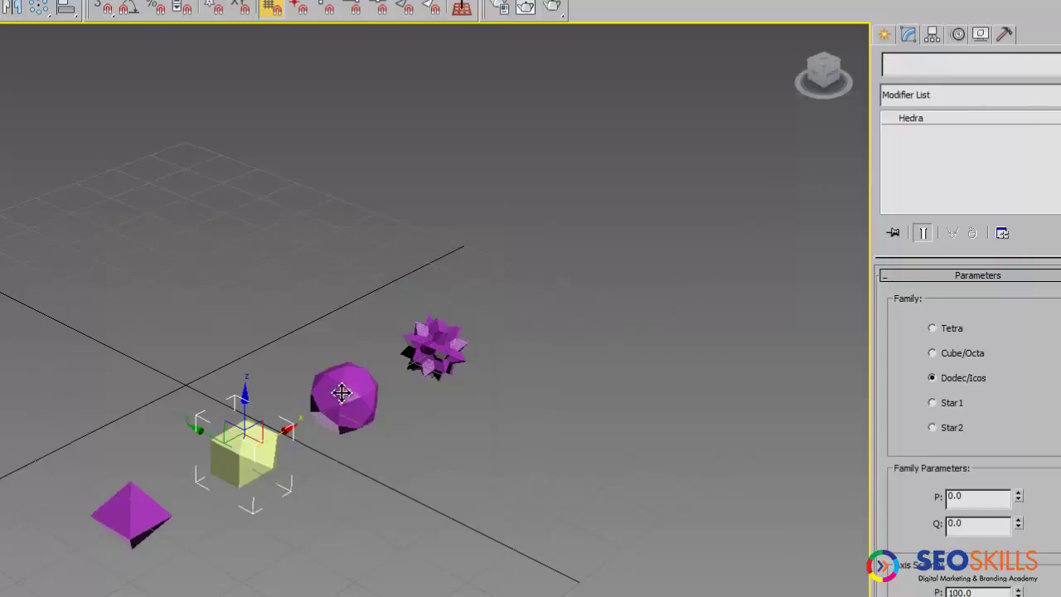
{"action": "left_click", "coordinate": [1058, 60]}
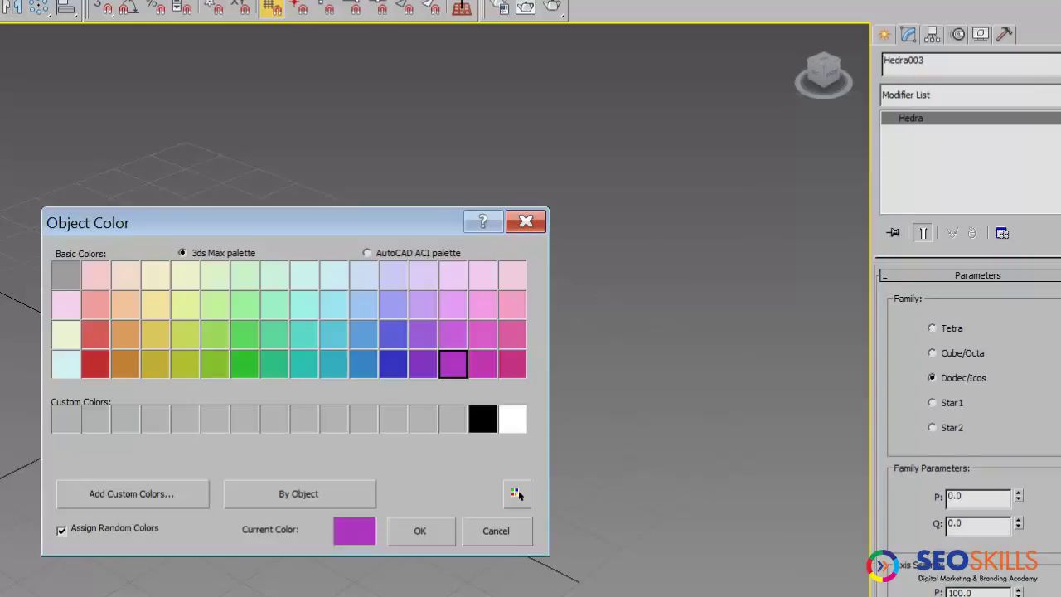
{"action": "left_click", "coordinate": [62, 367]}
{"action": "left_click", "coordinate": [420, 530]}
- Colour the star blue and clear the selection
{"action": "left_click", "coordinate": [434, 352]}
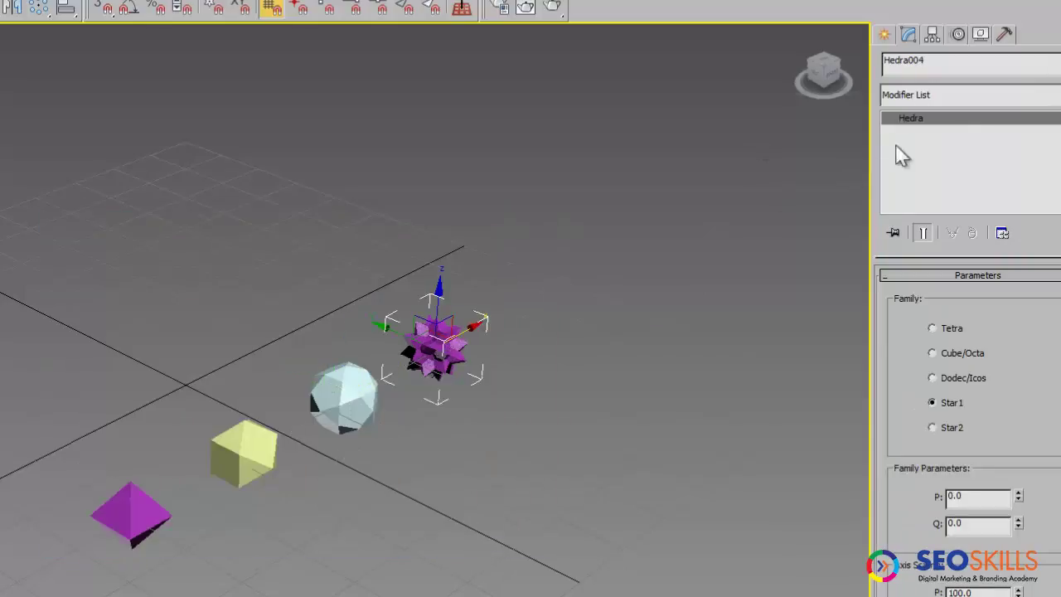
{"action": "left_click", "coordinate": [1058, 59]}
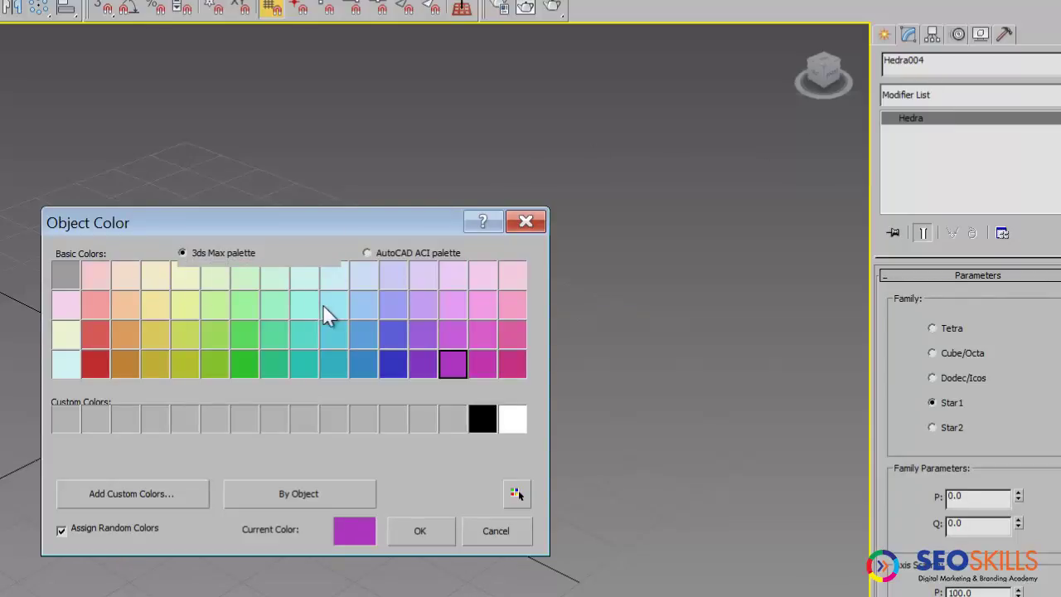
{"action": "left_click", "coordinate": [362, 334]}
{"action": "left_click", "coordinate": [419, 531]}
{"action": "left_click", "coordinate": [539, 590]}
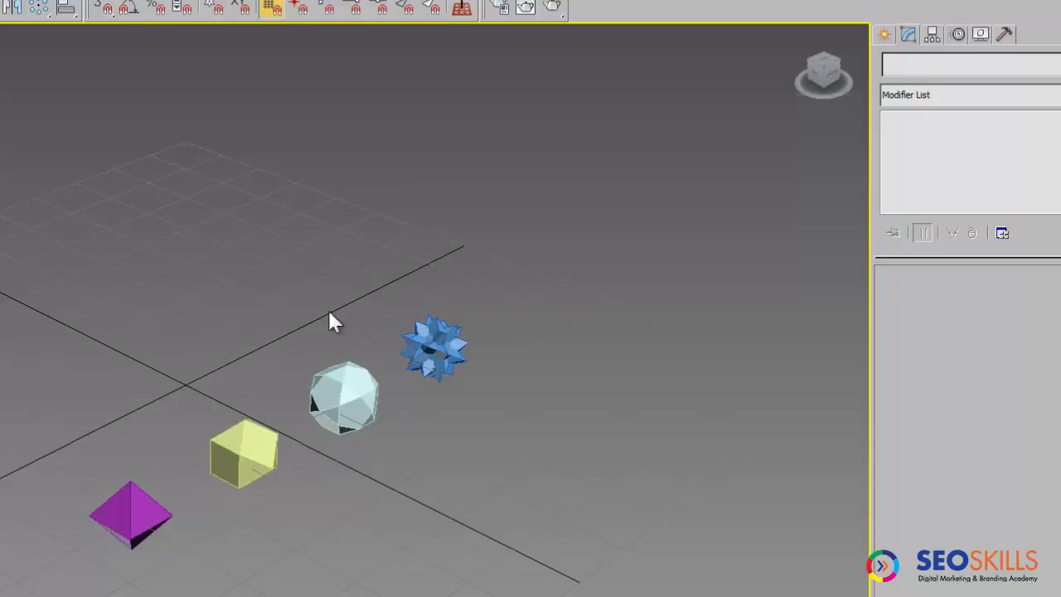
- Create a Super Spray particle emitter near the grid centre
{"action": "left_click", "coordinate": [884, 35]}
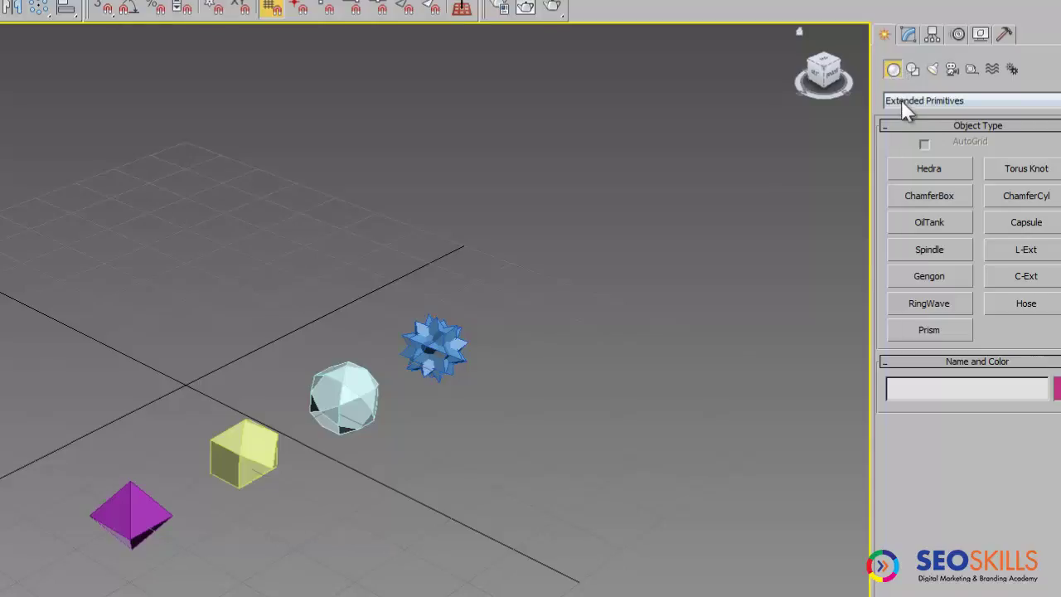
{"action": "left_click", "coordinate": [902, 100]}
{"action": "left_click", "coordinate": [904, 149]}
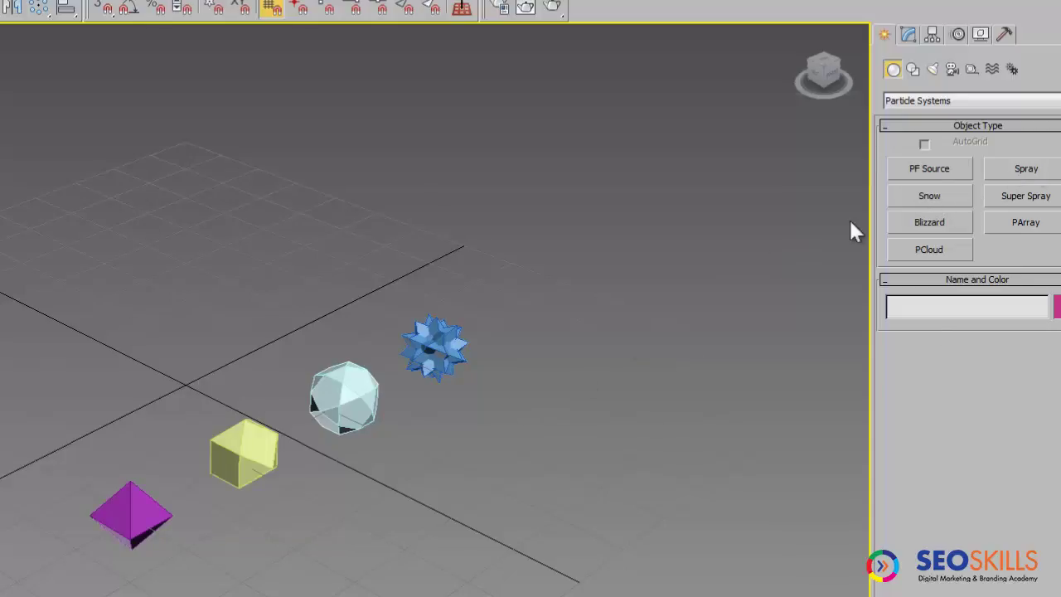
{"action": "left_click", "coordinate": [1026, 196]}
{"action": "left_click_drag", "start_coordinate": [182, 383], "coordinate": [208, 393]}
{"action": "right_click", "coordinate": [183, 339]}
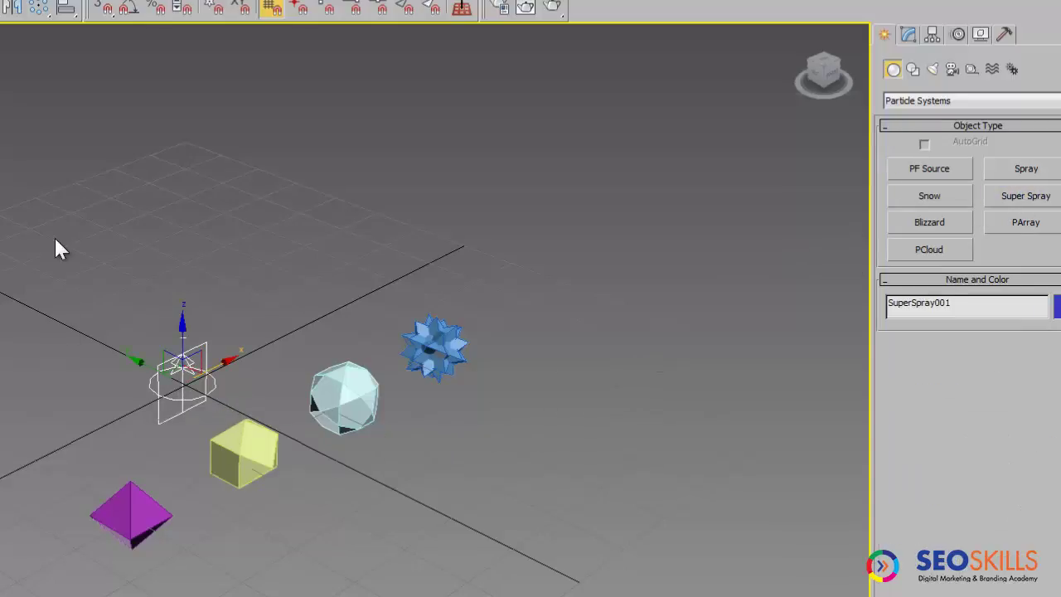
- Set the particle type to Instanced Geometry using the purple pyramid
{"action": "left_click", "coordinate": [914, 35]}
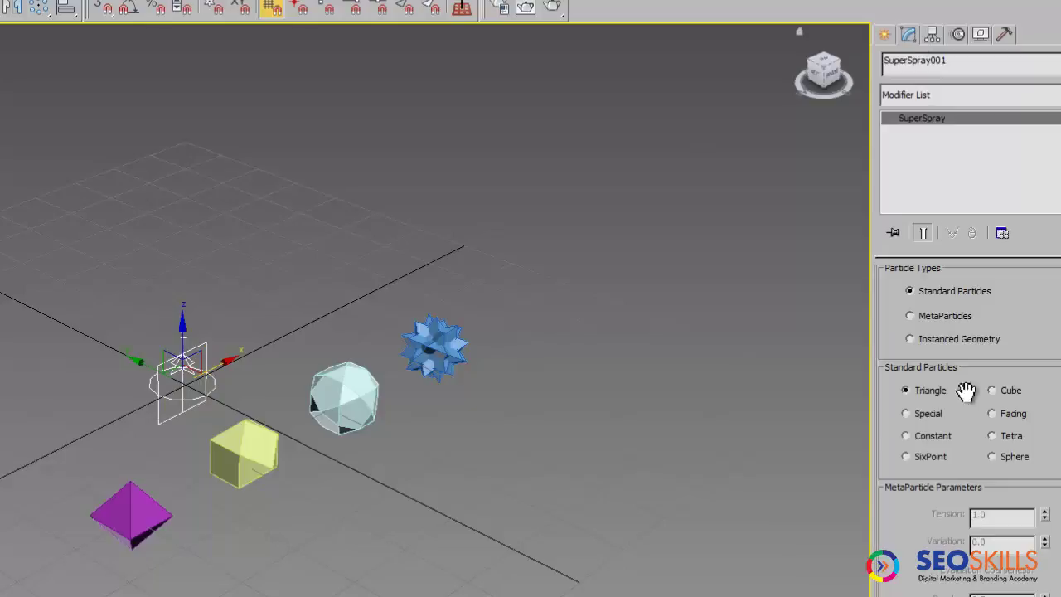
{"action": "left_click", "coordinate": [915, 340]}
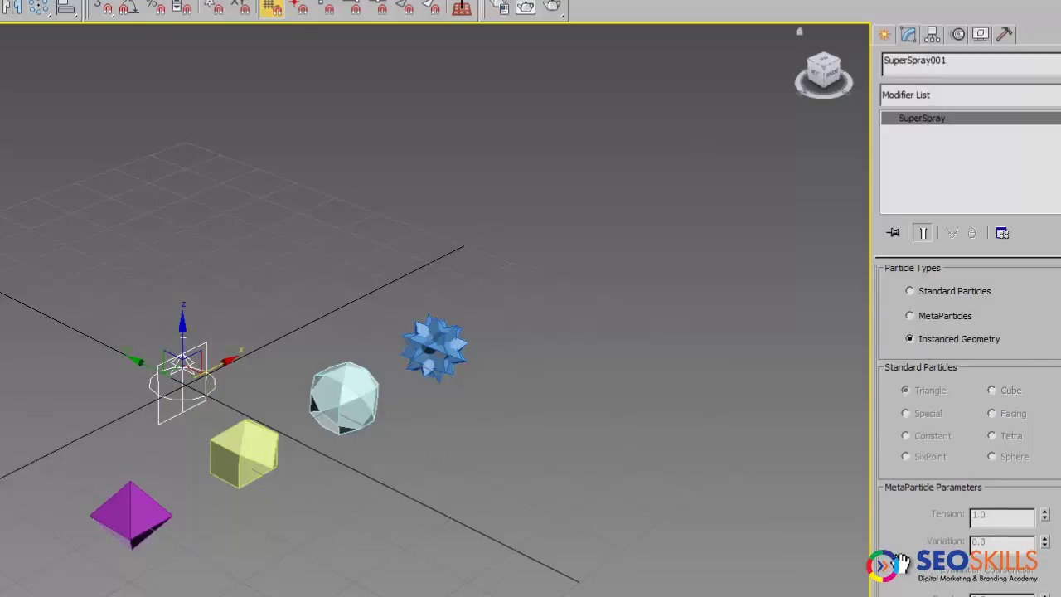
{"action": "scroll", "coordinate": [908, 568], "scroll_direction": "down", "scroll_amount": 5}
{"action": "left_click", "coordinate": [954, 556]}
{"action": "left_click", "coordinate": [118, 517]}
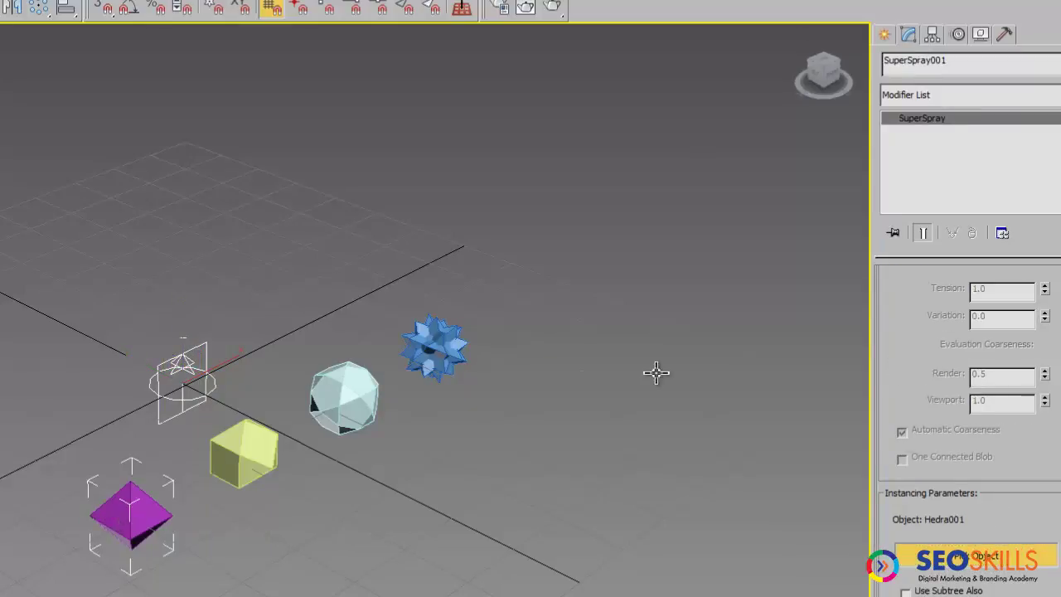
- Load the Hose preset for the Super Spray emitter
{"action": "right_click", "coordinate": [1020, 471]}
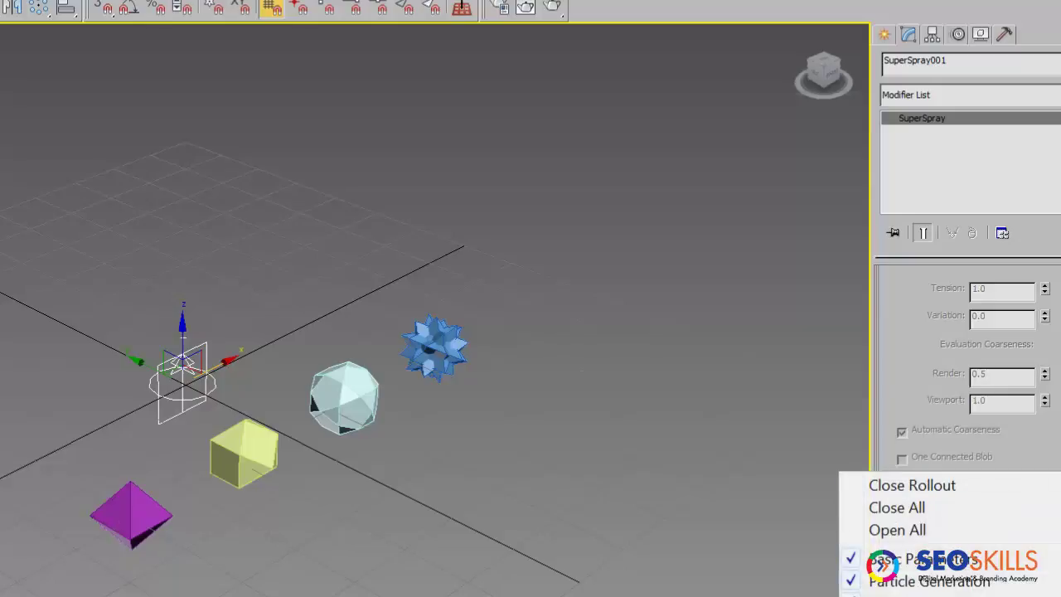
{"action": "left_click", "coordinate": [921, 590]}
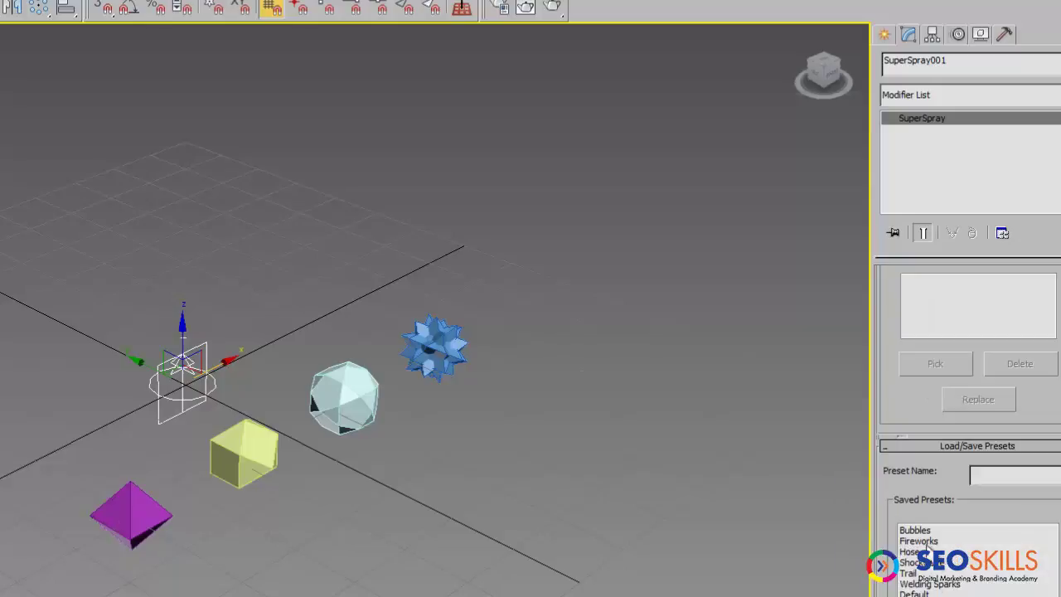
{"action": "left_click", "coordinate": [919, 531]}
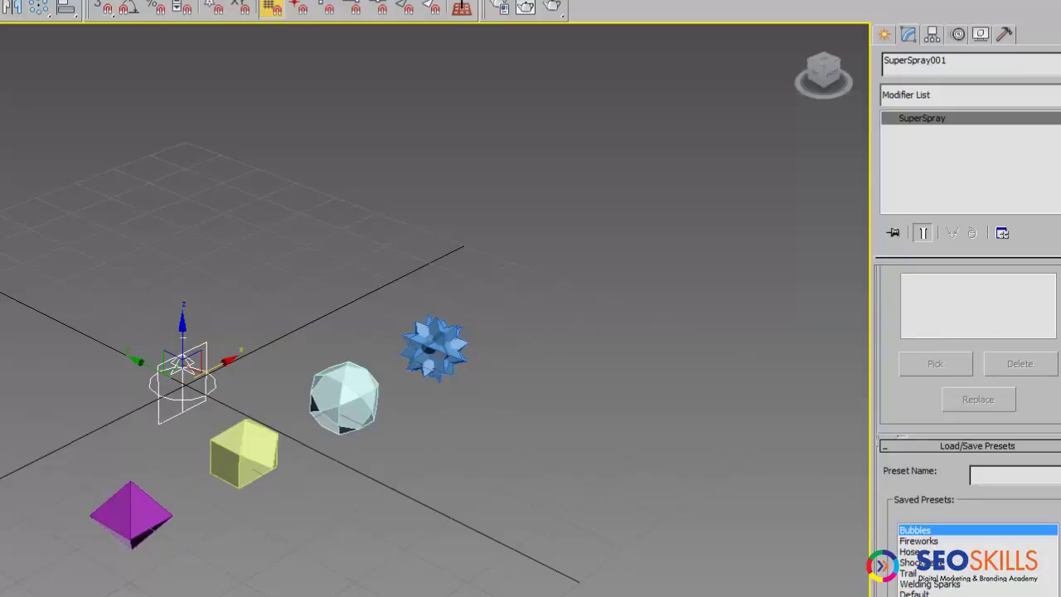
{"action": "left_click", "coordinate": [912, 552]}
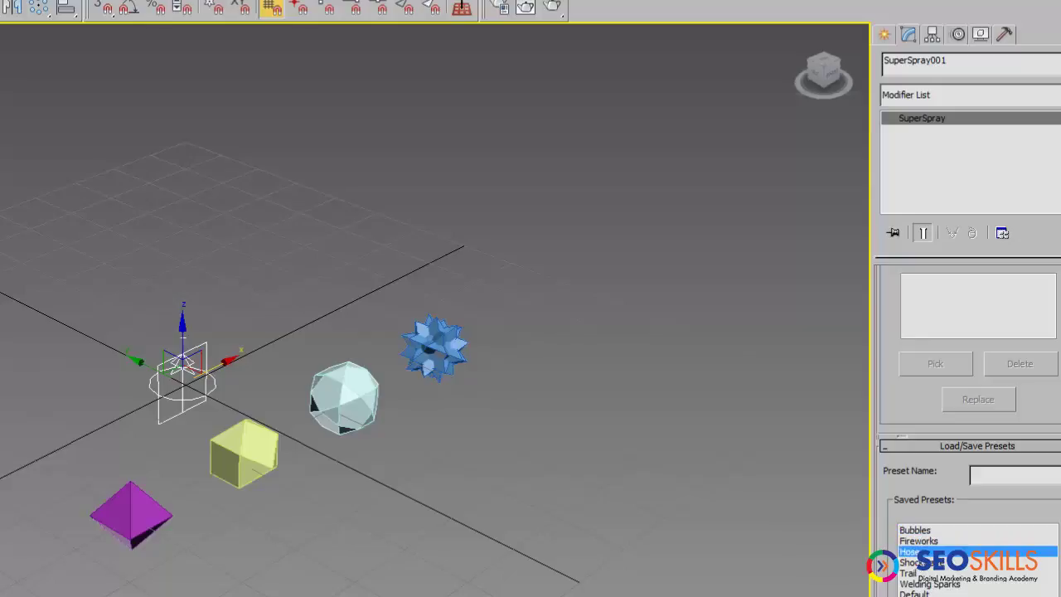
- Hide the Super Spray emitter icon in the viewport
{"action": "right_click", "coordinate": [895, 468]}
{"action": "left_click", "coordinate": [912, 545]}
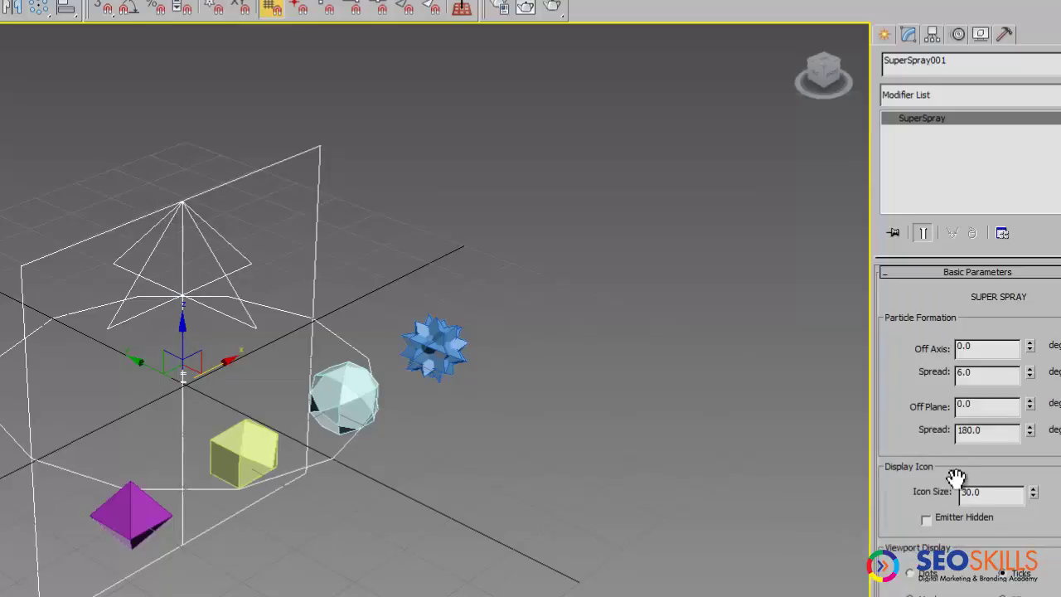
{"action": "left_click", "coordinate": [930, 519]}
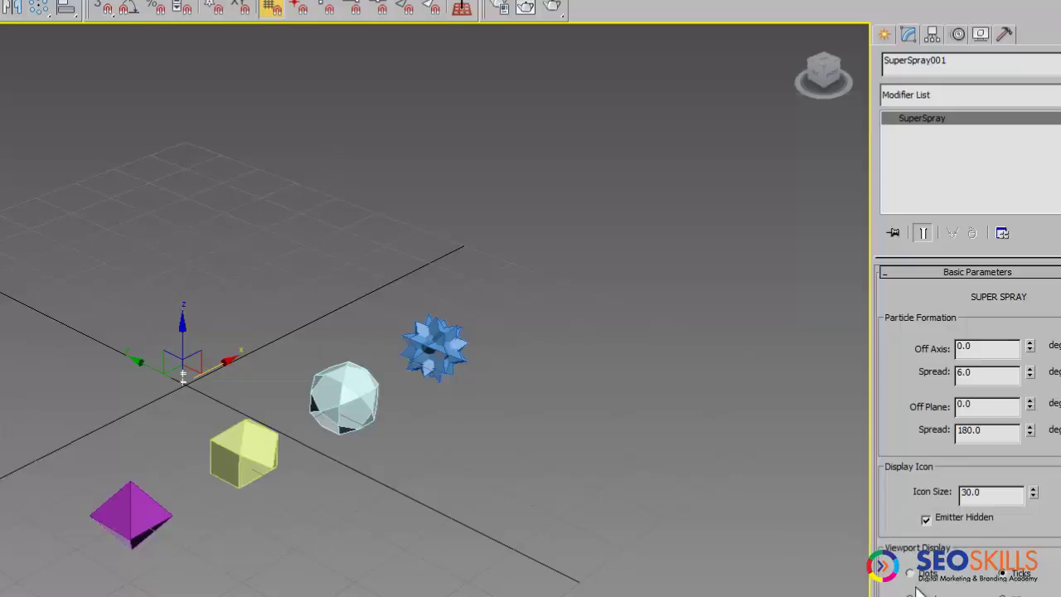
- Make the particles instance the Hedra object and preview the particle stream
{"action": "scroll", "coordinate": [914, 443], "scroll_direction": "down", "scroll_amount": 5}
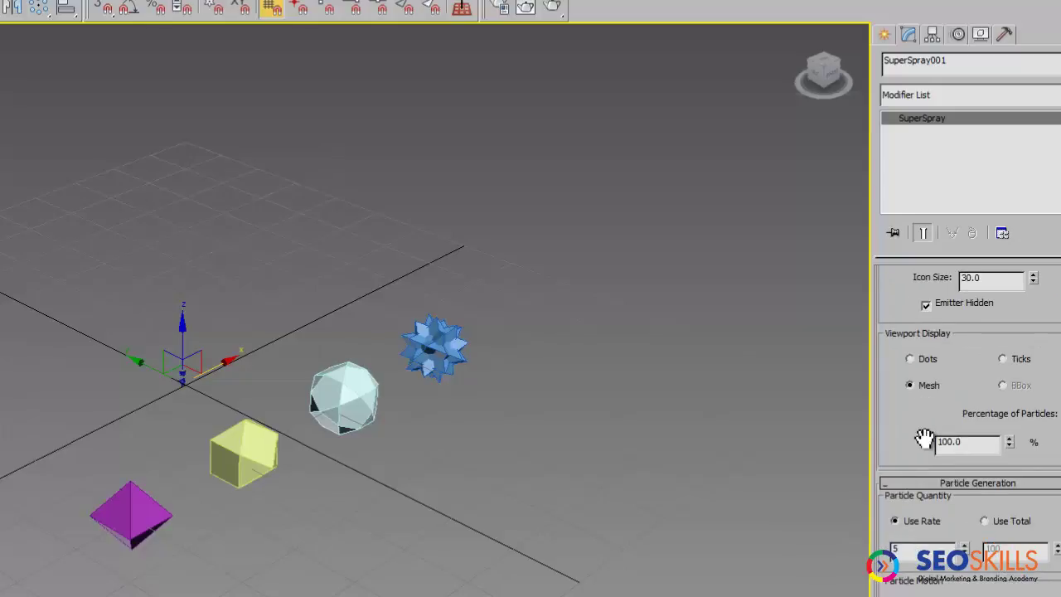
{"action": "right_click", "coordinate": [896, 310]}
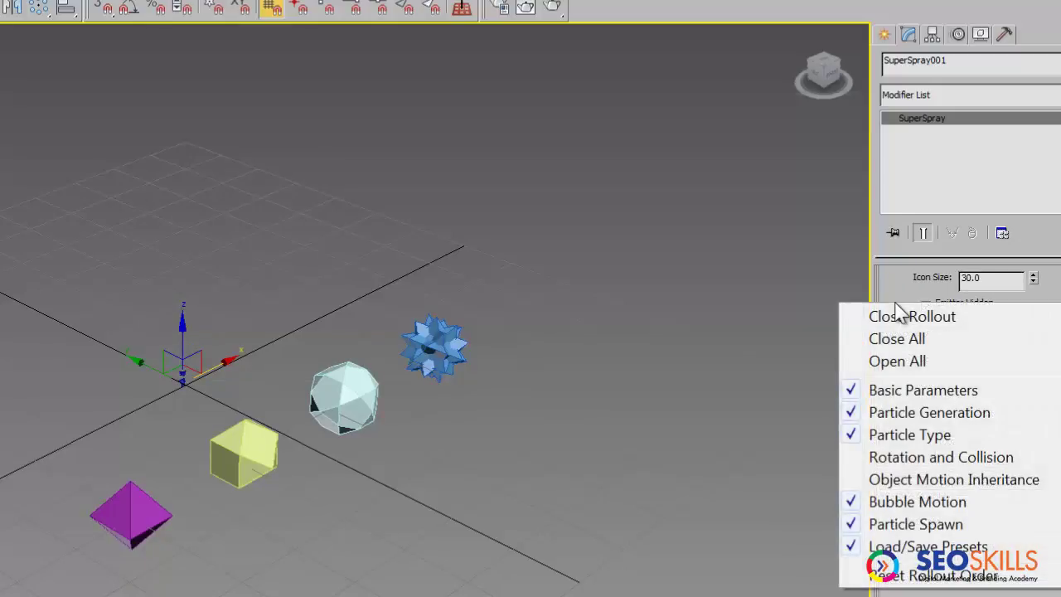
{"action": "left_click", "coordinate": [894, 412]}
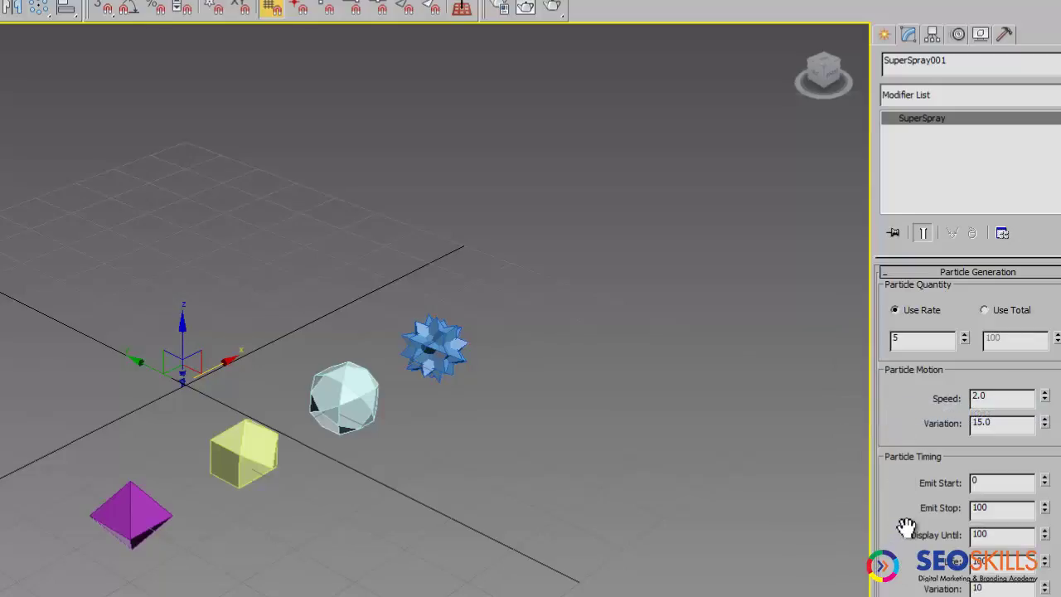
{"action": "scroll", "coordinate": [920, 415], "scroll_direction": "up", "scroll_amount": 5}
{"action": "right_click", "coordinate": [924, 419]}
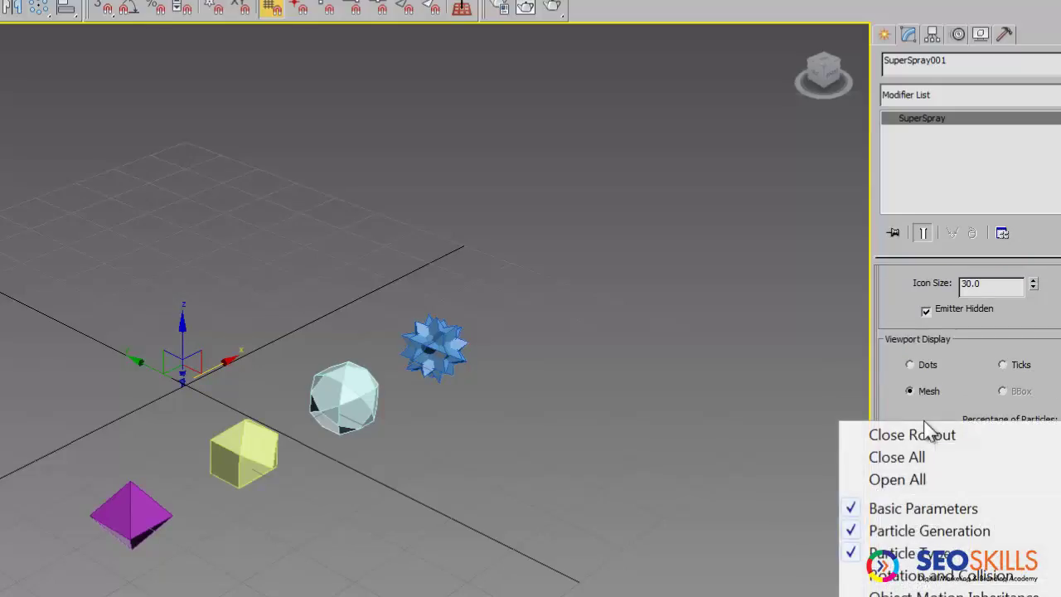
{"action": "left_click", "coordinate": [912, 552]}
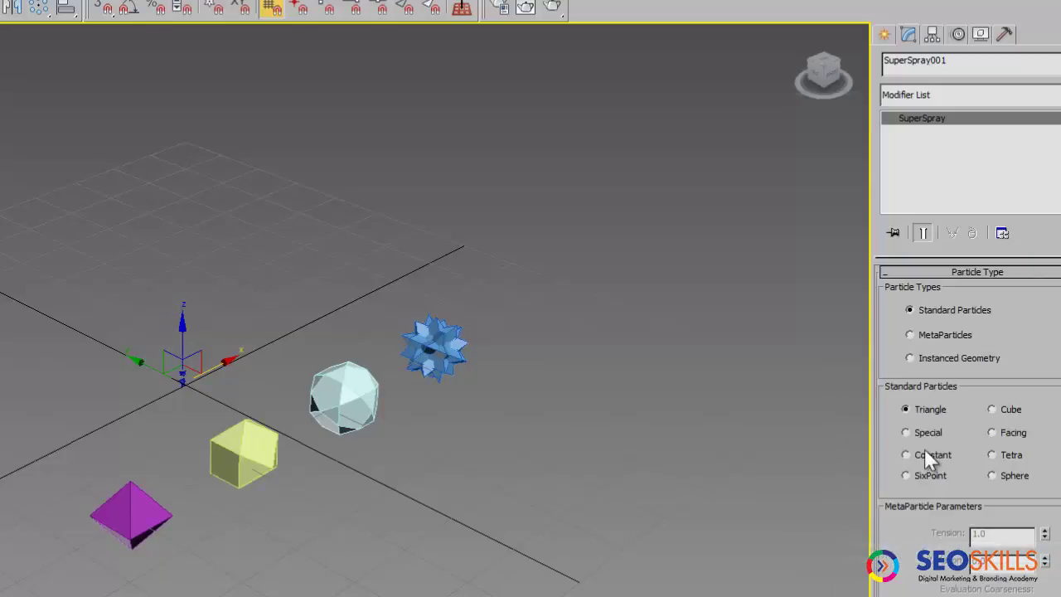
{"action": "left_click", "coordinate": [924, 359]}
{"action": "scroll", "coordinate": [915, 461], "scroll_direction": "down", "scroll_amount": 3}
{"action": "left_click", "coordinate": [959, 570]}
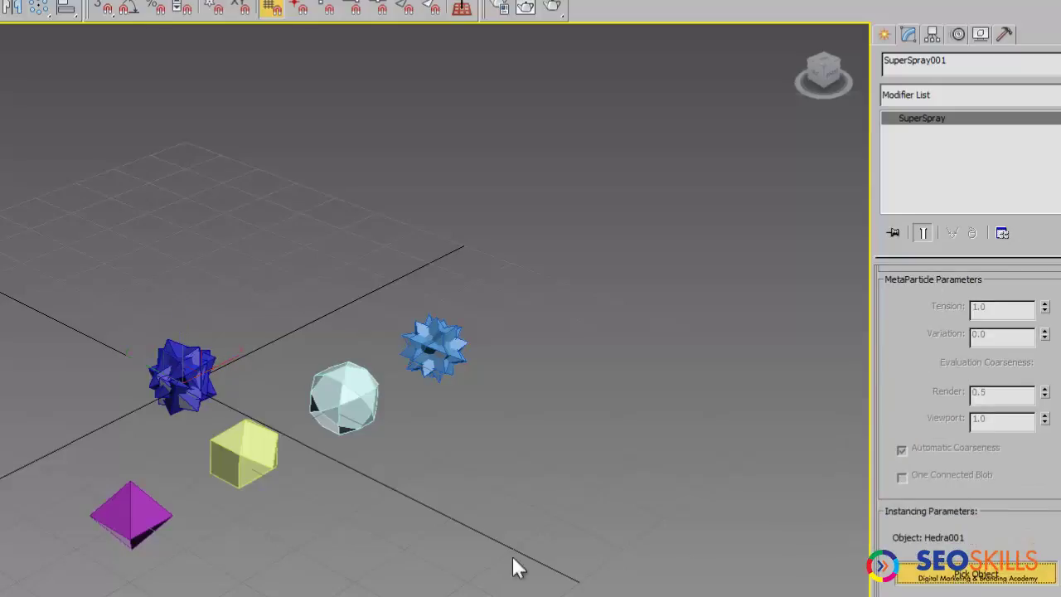
{"action": "left_click", "coordinate": [126, 516]}
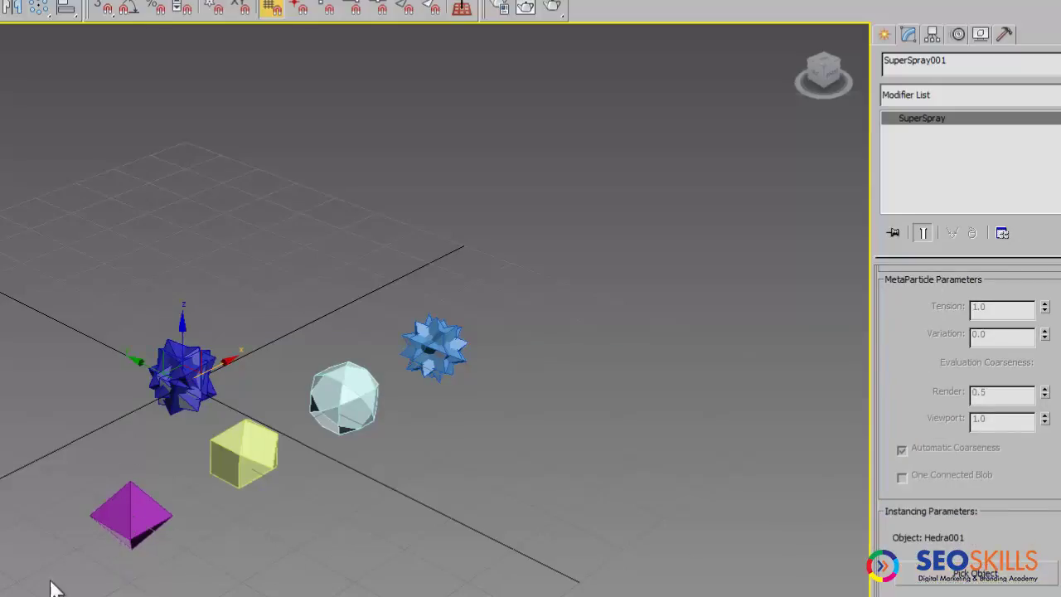
{"action": "key", "text": "/"}
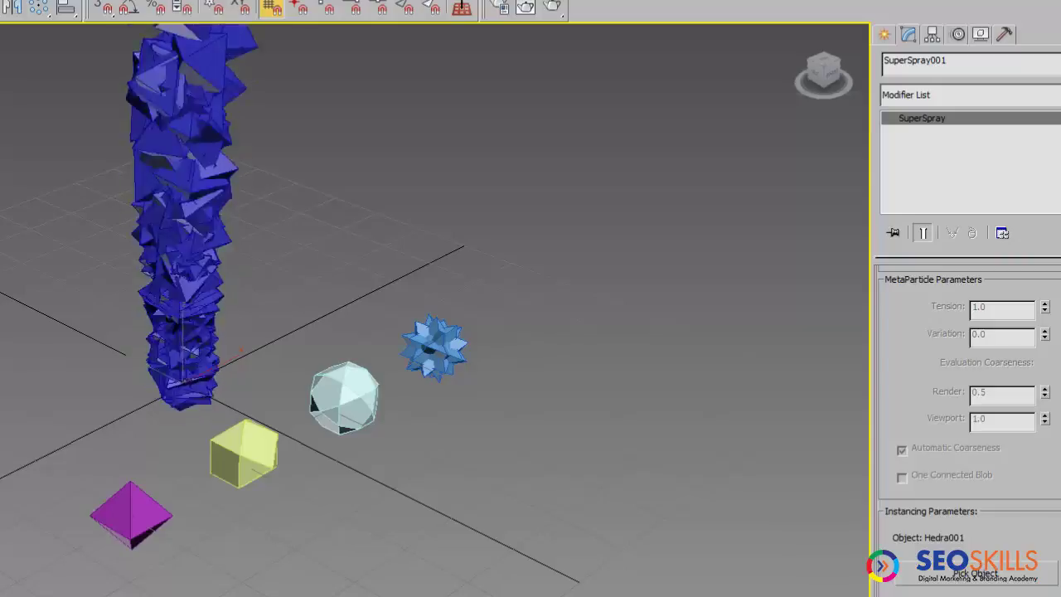
{"action": "key", "text": "/"}
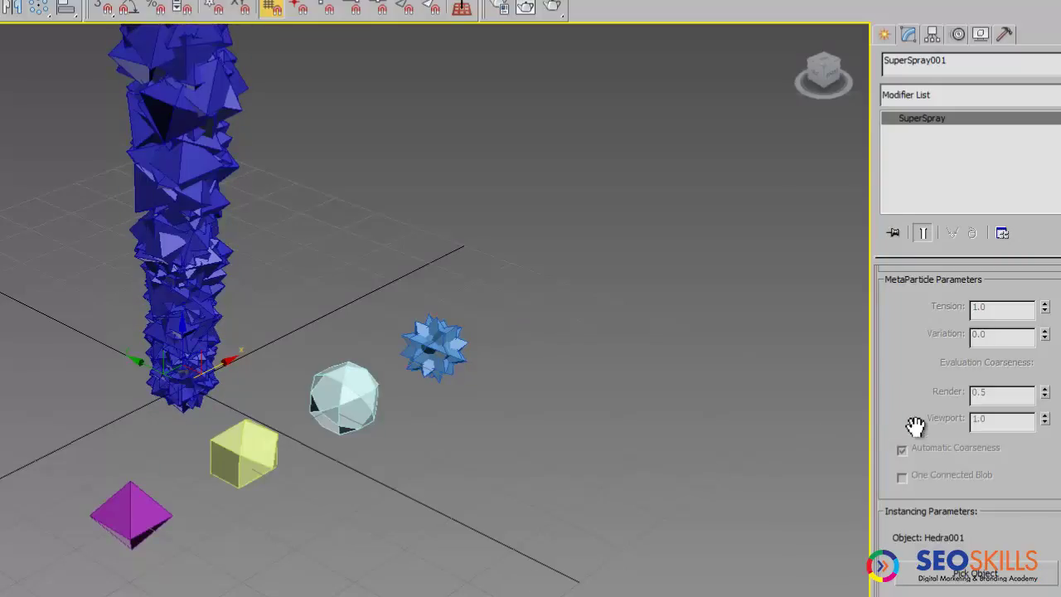
- Set the particles' Fade For to 100 frames
{"action": "scroll", "coordinate": [915, 376], "scroll_direction": "up", "scroll_amount": 3}
{"action": "scroll", "coordinate": [907, 450], "scroll_direction": "up", "scroll_amount": 5}
{"action": "scroll", "coordinate": [904, 316], "scroll_direction": "up", "scroll_amount": 2}
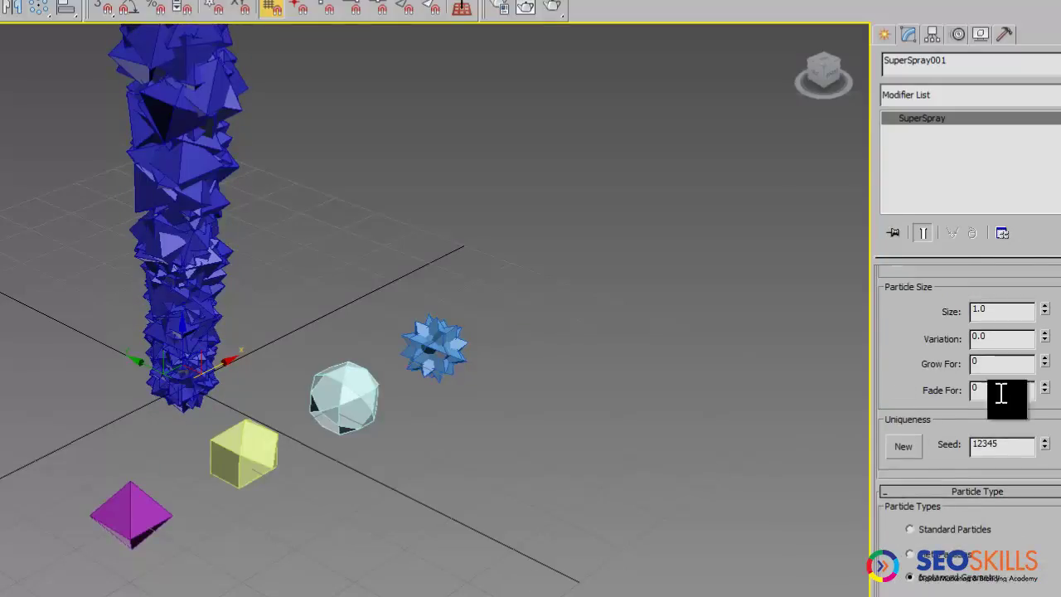
{"action": "key", "text": "Tab"}
{"action": "key", "text": "Return"}
{"action": "middle_click_drag", "start_coordinate": [580, 354], "coordinate": [423, 518]}
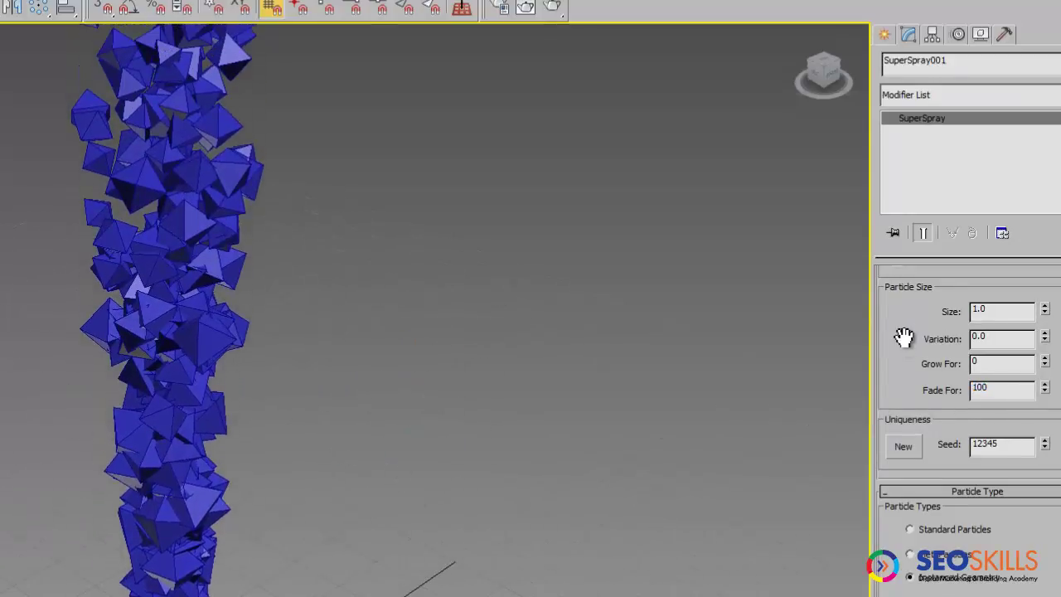
- Set particle size to 0.5 with size variation 10
{"action": "double_click", "coordinate": [998, 312]}
{"action": "type", "text": "0.25"}
{"action": "key", "text": "Return"}
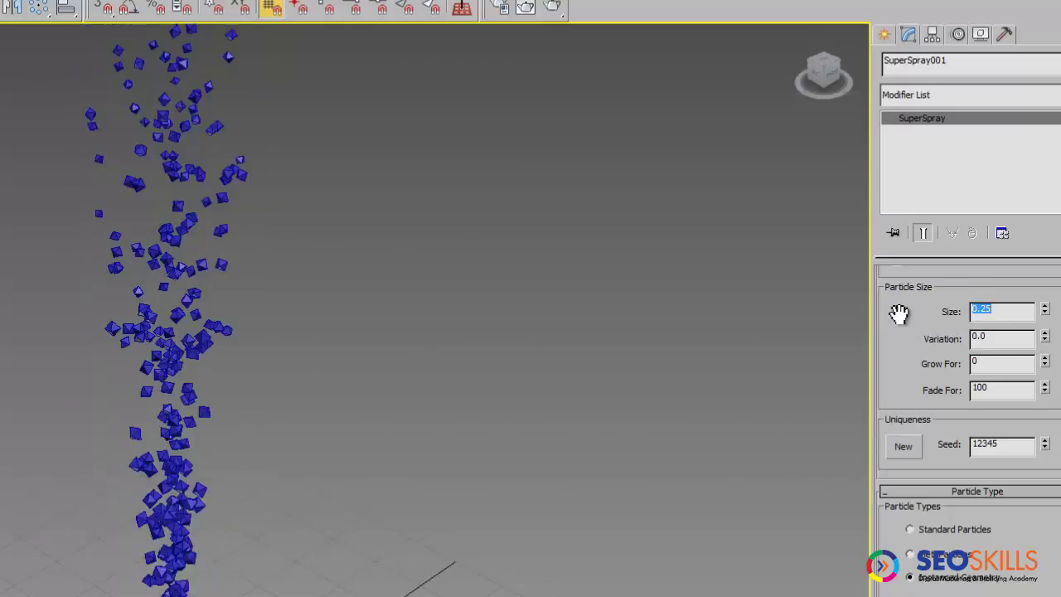
{"action": "type", "text": "0.5"}
{"action": "key", "text": "Return"}
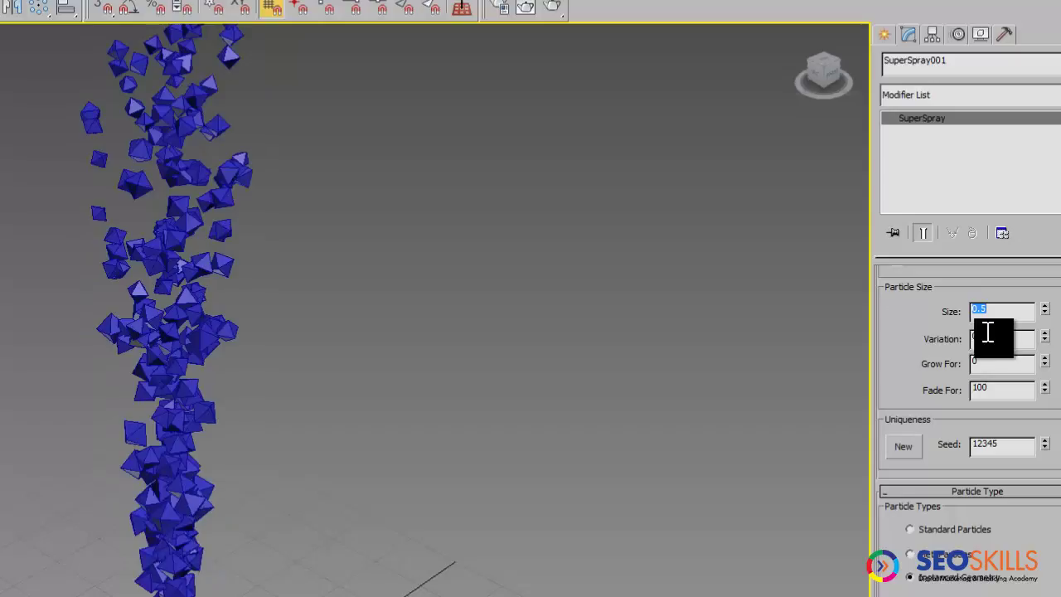
{"action": "double_click", "coordinate": [995, 336]}
{"action": "type", "text": "10"}
{"action": "key", "text": "Return"}
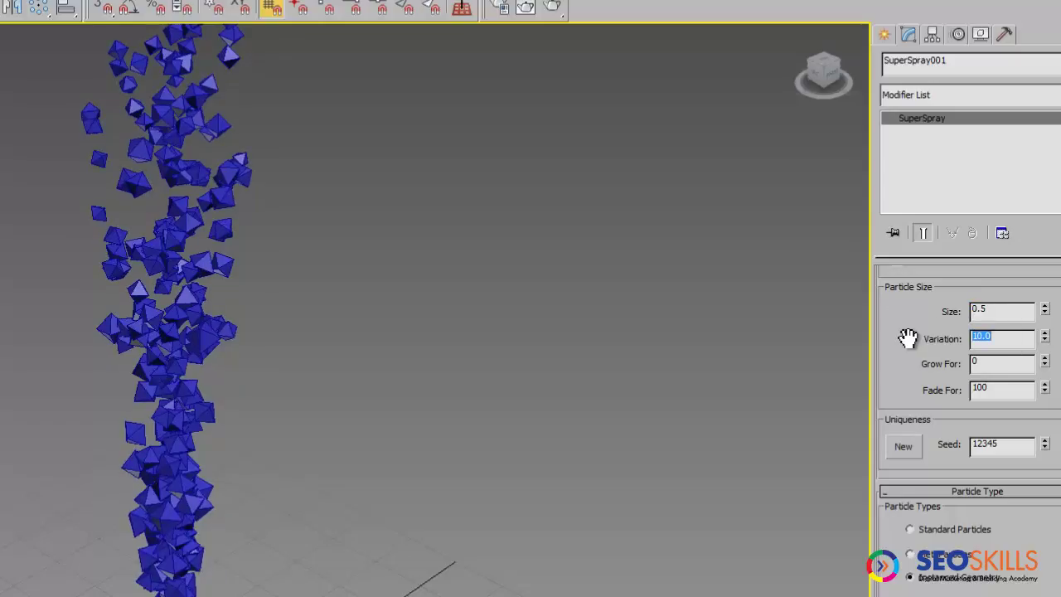
- Set particle life to 25, speed variation to 60 and emission rate to 3
{"action": "scroll", "coordinate": [912, 340], "scroll_direction": "up", "scroll_amount": 5}
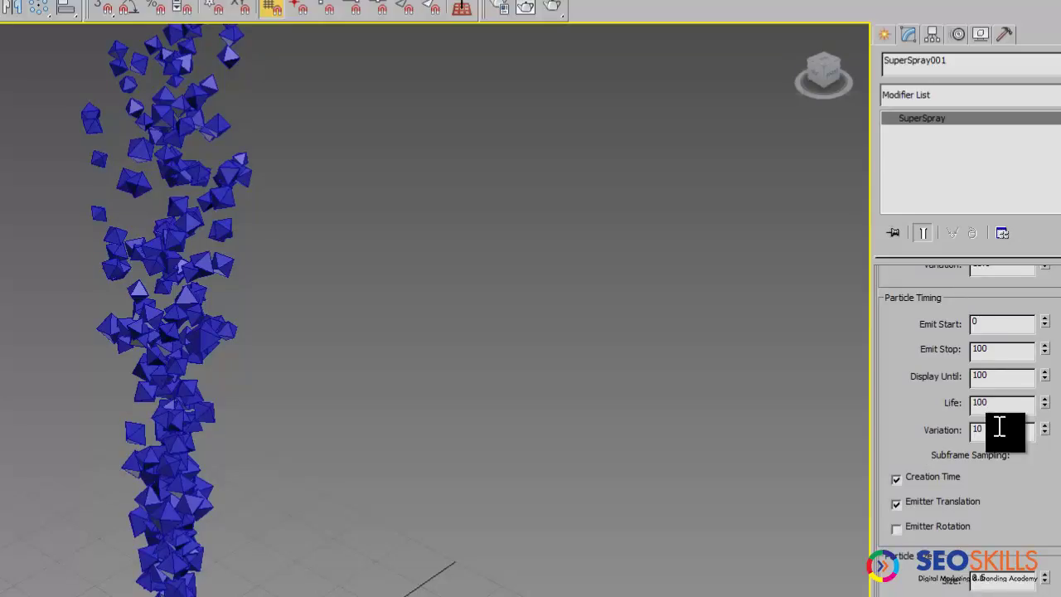
{"action": "double_click", "coordinate": [980, 403]}
{"action": "key", "text": "Return"}
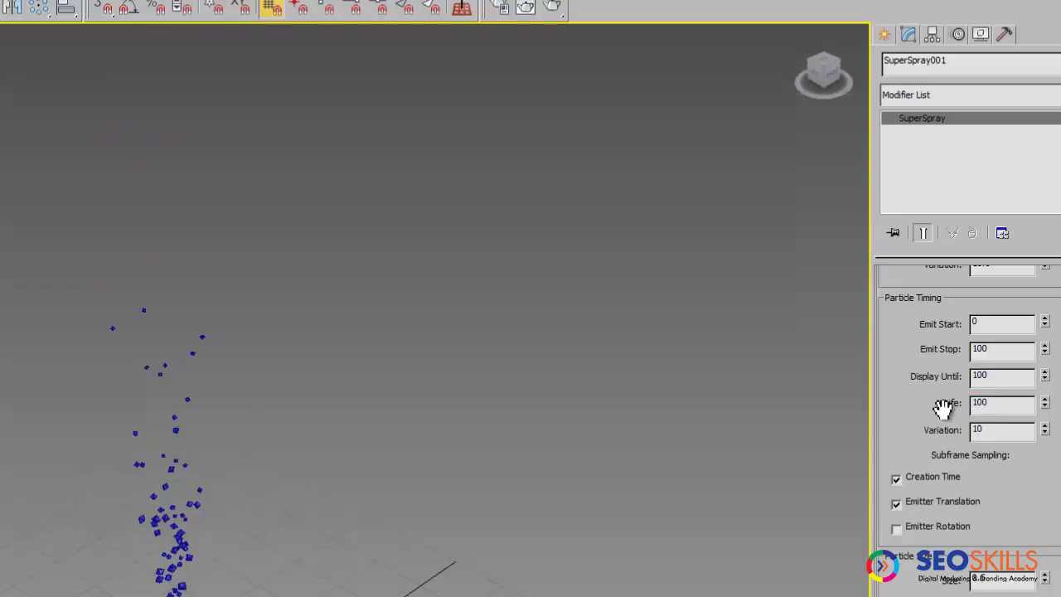
{"action": "left_click_drag", "start_coordinate": [926, 298], "coordinate": [926, 445]}
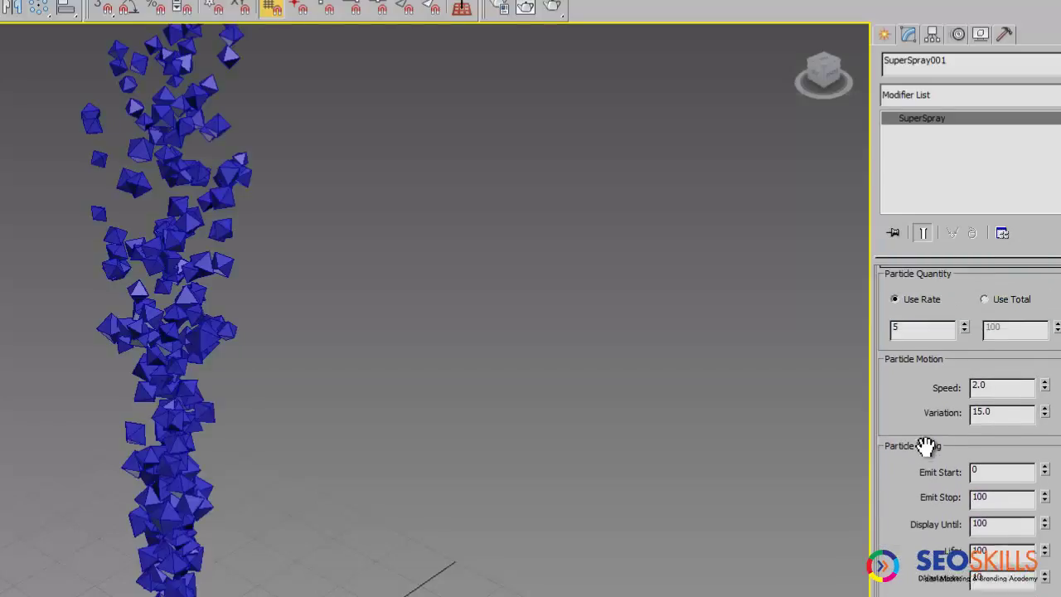
{"action": "double_click", "coordinate": [1002, 420]}
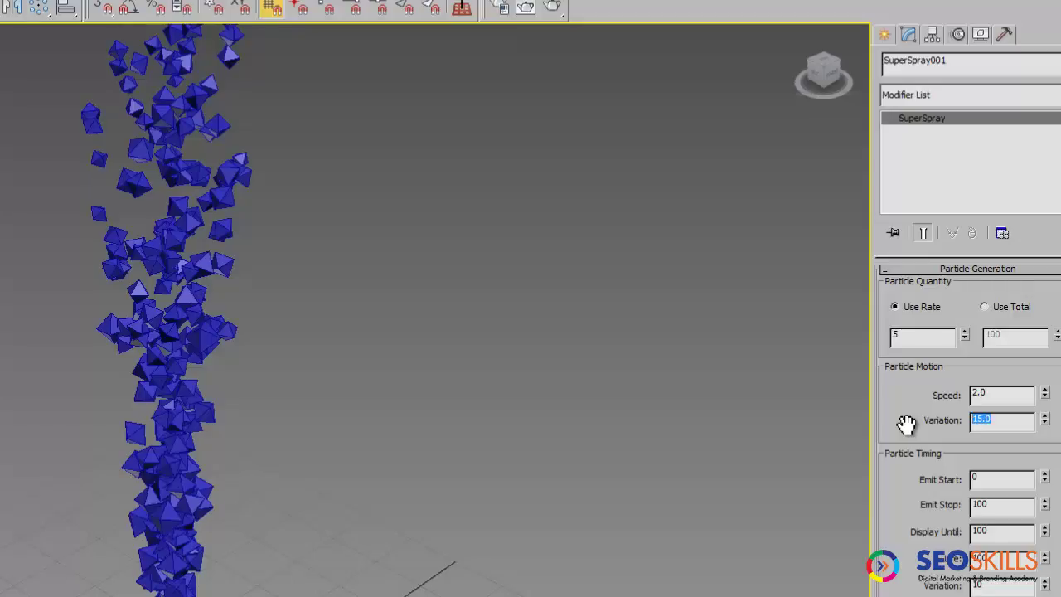
{"action": "type", "text": "60"}
{"action": "key", "text": "Return"}
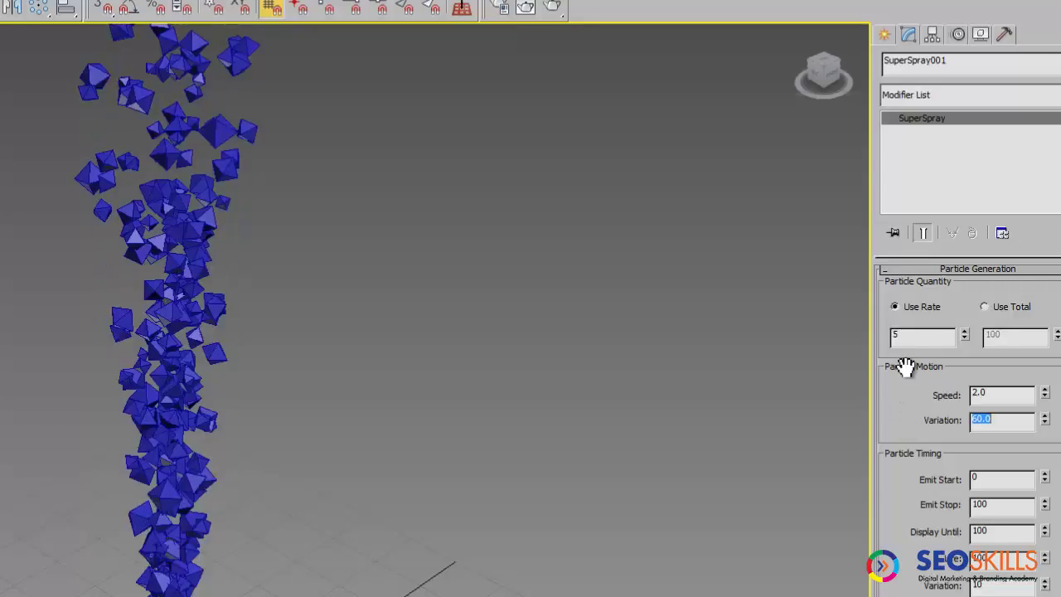
{"action": "double_click", "coordinate": [929, 335]}
{"action": "type", "text": "8"}
{"action": "key", "text": "Return"}
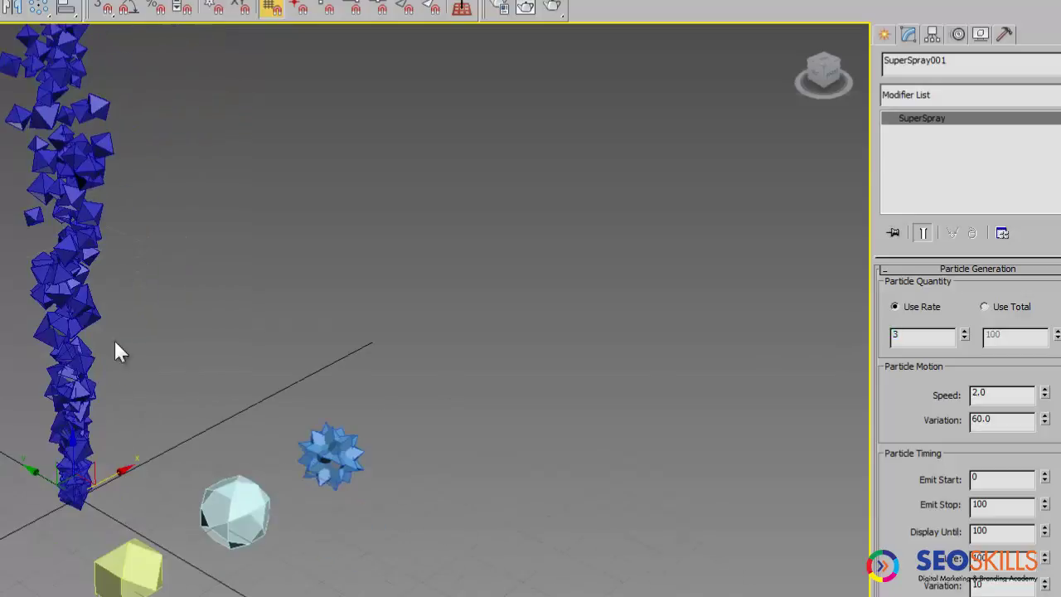
- Enable particle spawning when particles die in the Particle Spawn settings
{"action": "middle_click_drag", "start_coordinate": [113, 339], "coordinate": [114, 409], "text": "alt"}
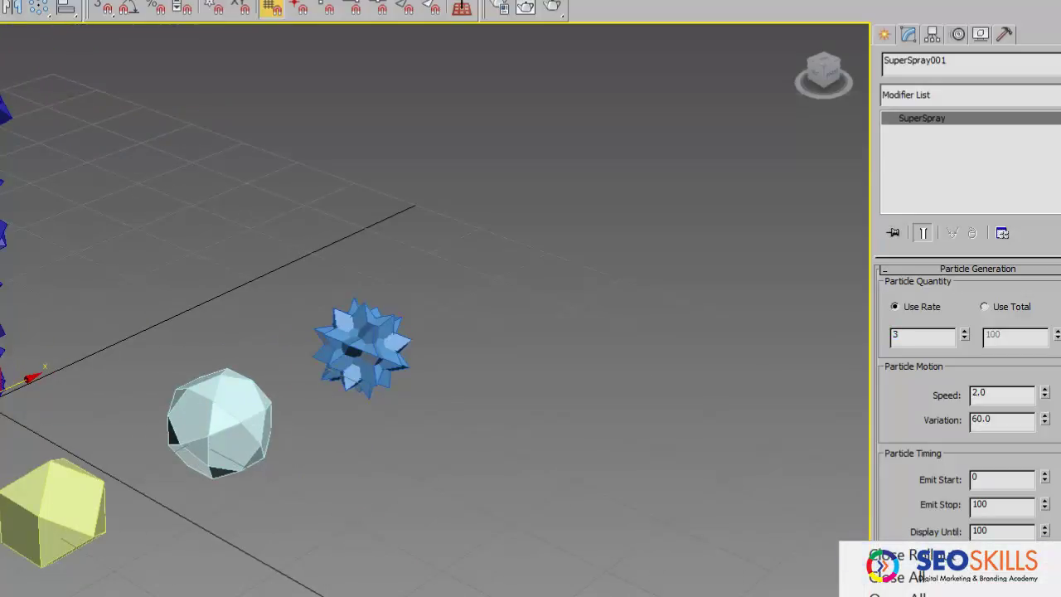
{"action": "scroll", "coordinate": [907, 539], "scroll_direction": "down", "scroll_amount": 10}
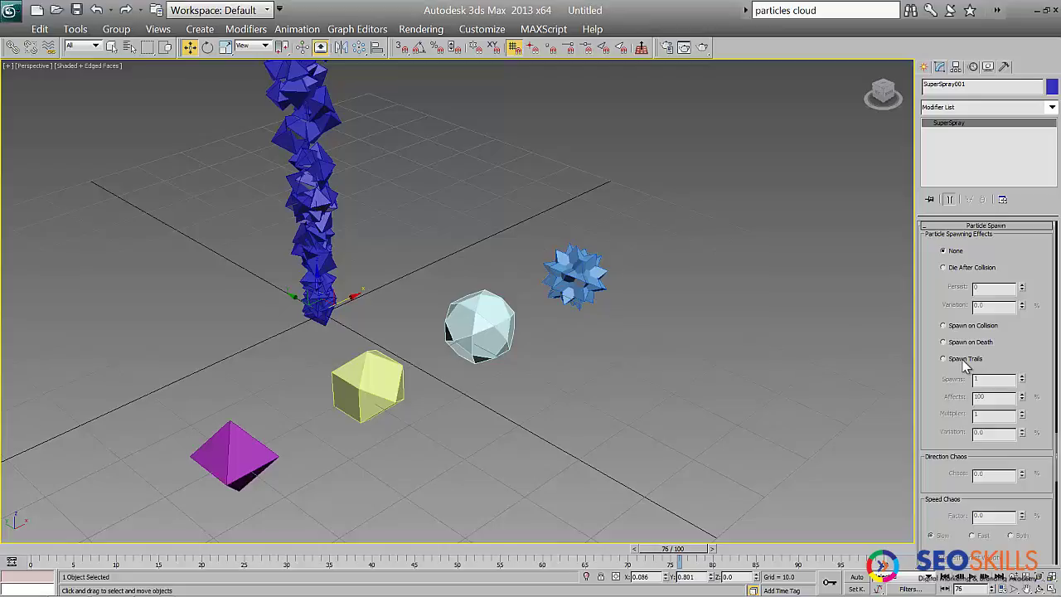
{"action": "left_click", "coordinate": [944, 342]}
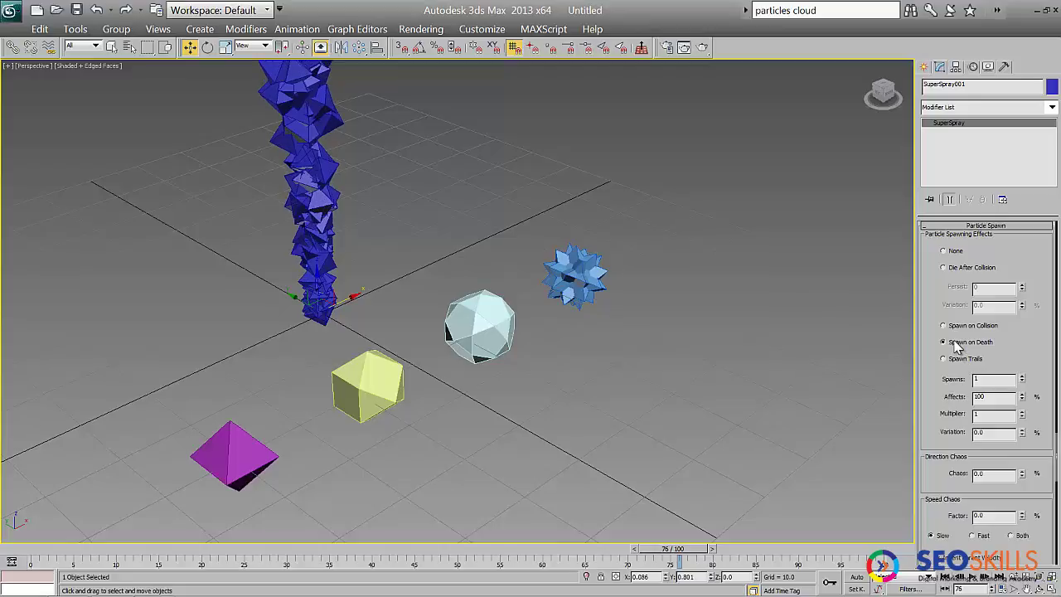
{"action": "scroll", "coordinate": [935, 437], "scroll_direction": "down", "scroll_amount": 2}
{"action": "scroll", "coordinate": [933, 444], "scroll_direction": "down", "scroll_amount": 2}
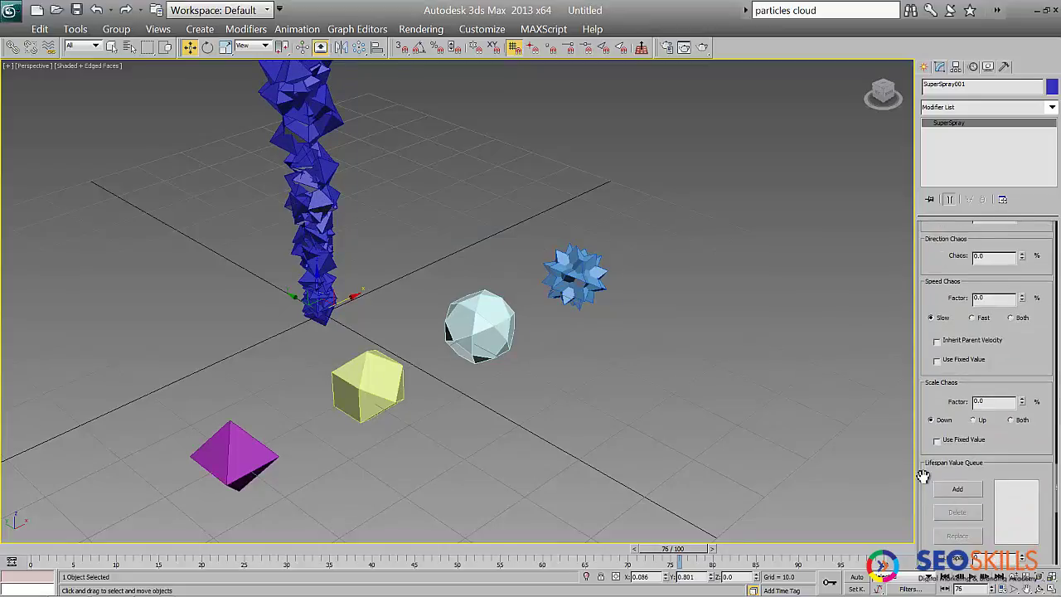
{"action": "scroll", "coordinate": [924, 473], "scroll_direction": "down", "scroll_amount": 3}
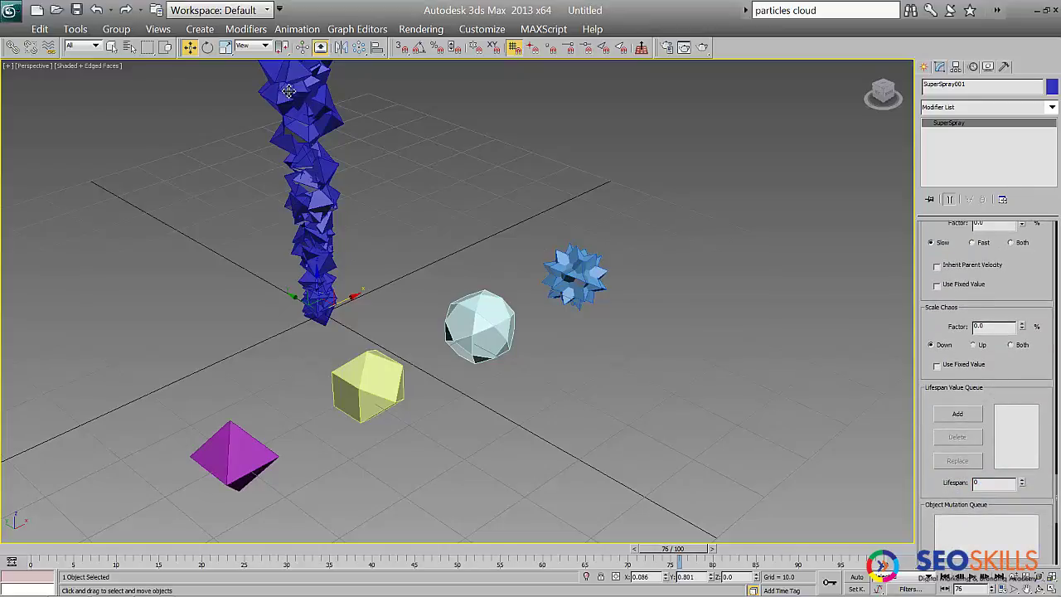
{"action": "left_click_drag", "start_coordinate": [935, 477], "coordinate": [947, 391]}
- Queue lifespans 25 and 50 with Hedra002 and Hedra003 as mutation objects
{"action": "left_click", "coordinate": [988, 396]}
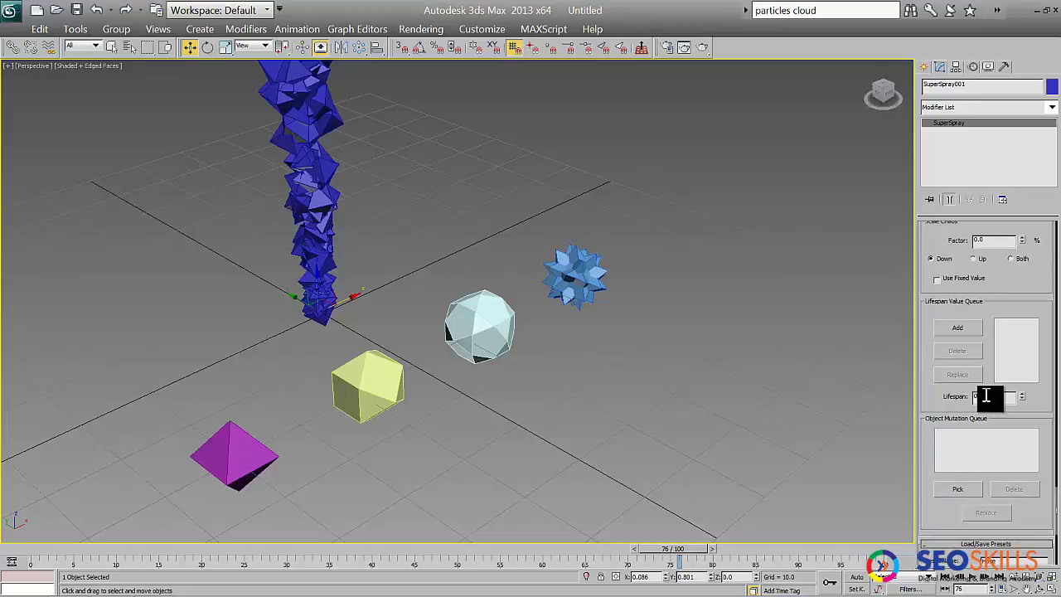
{"action": "type", "text": "25"}
{"action": "key", "text": "Return"}
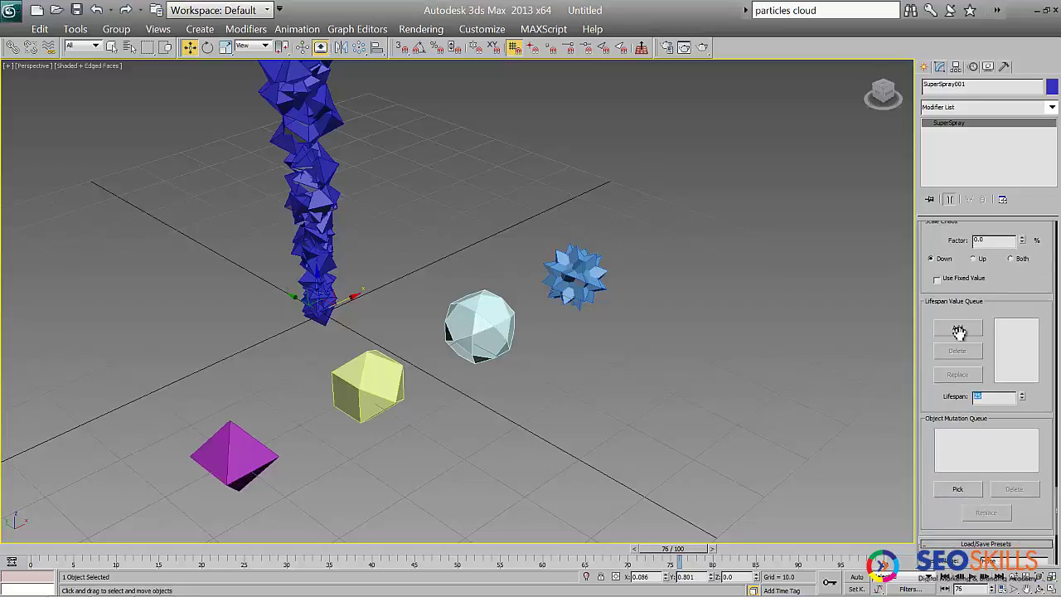
{"action": "left_click", "coordinate": [962, 328]}
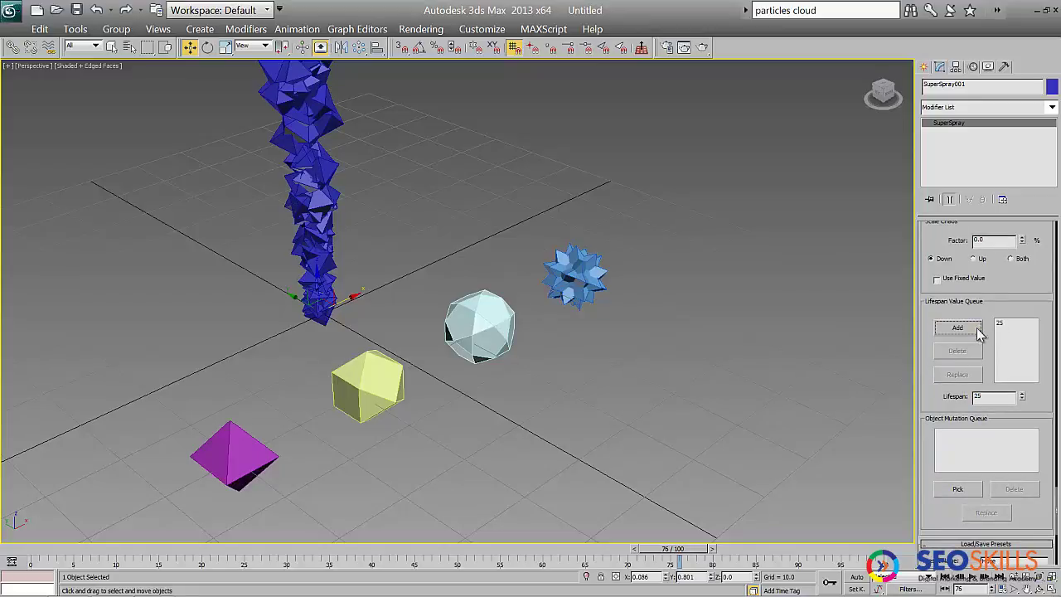
{"action": "left_click", "coordinate": [959, 490]}
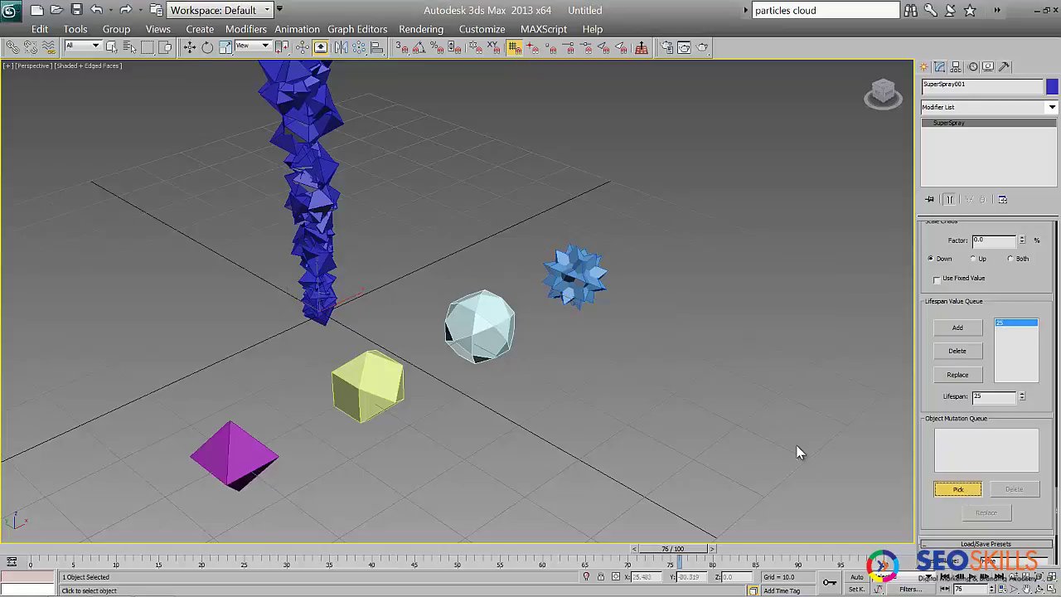
{"action": "left_click", "coordinate": [352, 388]}
{"action": "double_click", "coordinate": [999, 396]}
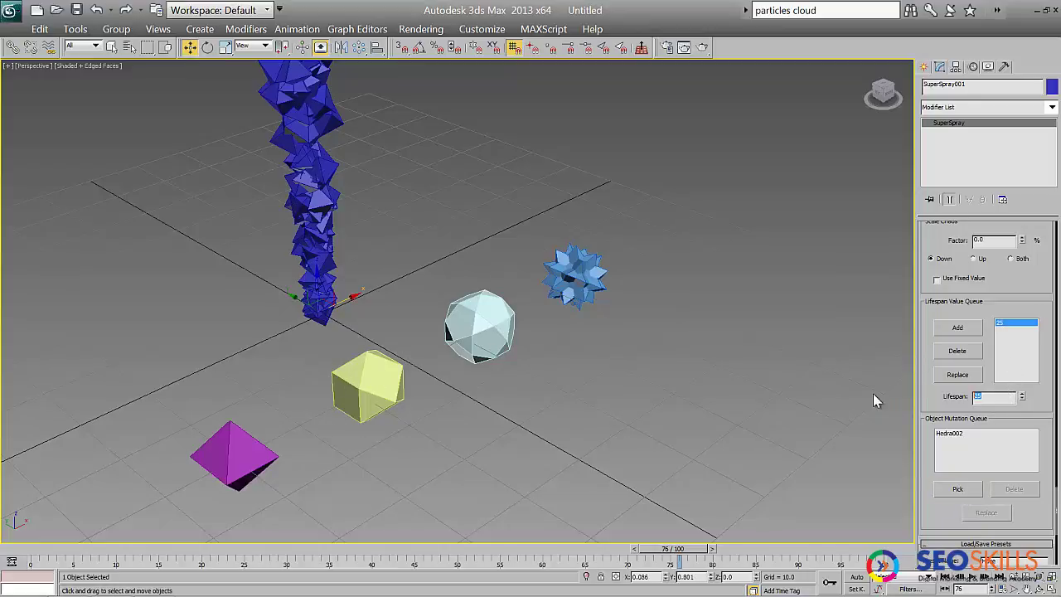
{"action": "type", "text": "50"}
{"action": "left_click", "coordinate": [958, 328]}
{"action": "left_click", "coordinate": [1016, 330]}
{"action": "left_click", "coordinate": [958, 489]}
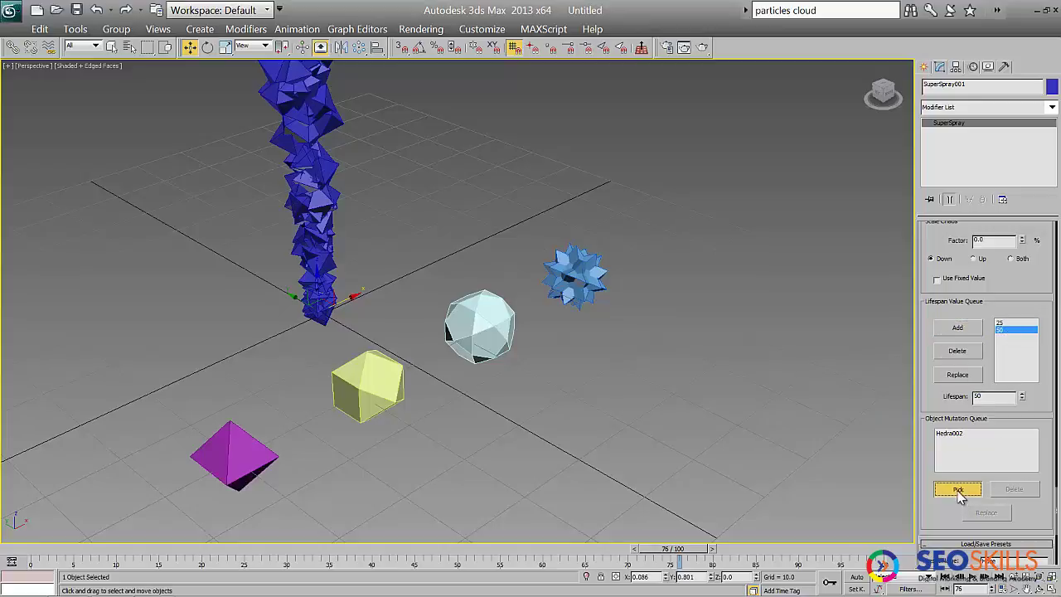
{"action": "left_click", "coordinate": [477, 325]}
- Add lifespan 75 and the star Hedra004 to the mutation queues
{"action": "double_click", "coordinate": [999, 396]}
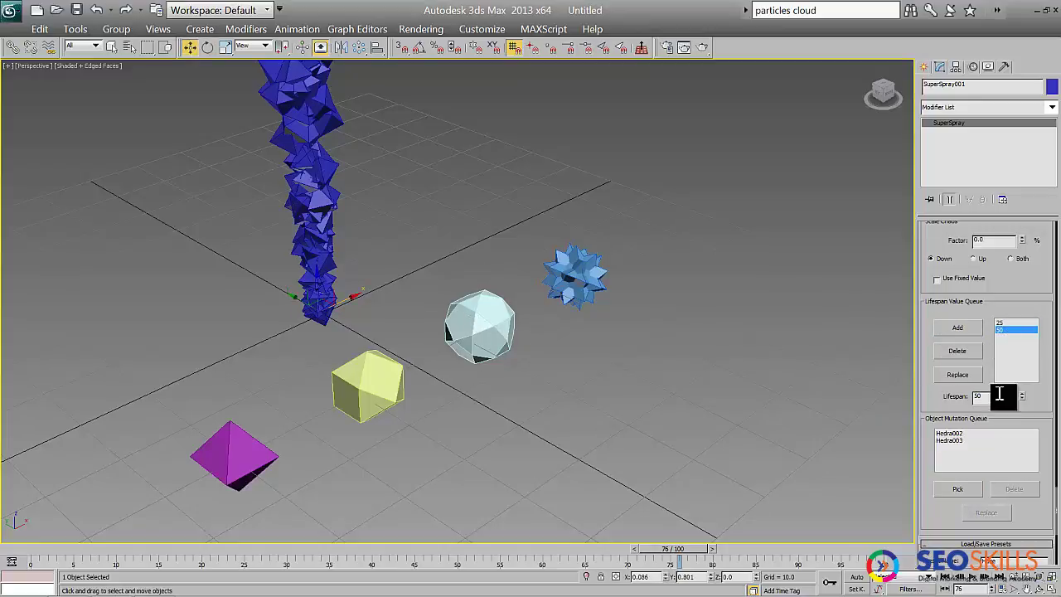
{"action": "type", "text": "75"}
{"action": "left_click", "coordinate": [962, 332]}
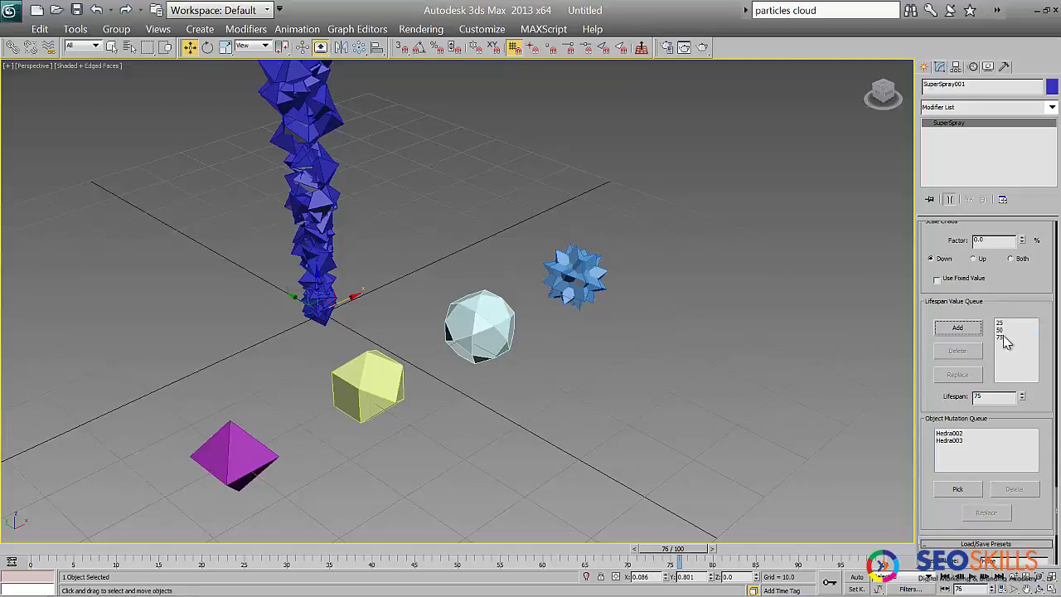
{"action": "left_click", "coordinate": [1001, 338]}
{"action": "left_click", "coordinate": [957, 490]}
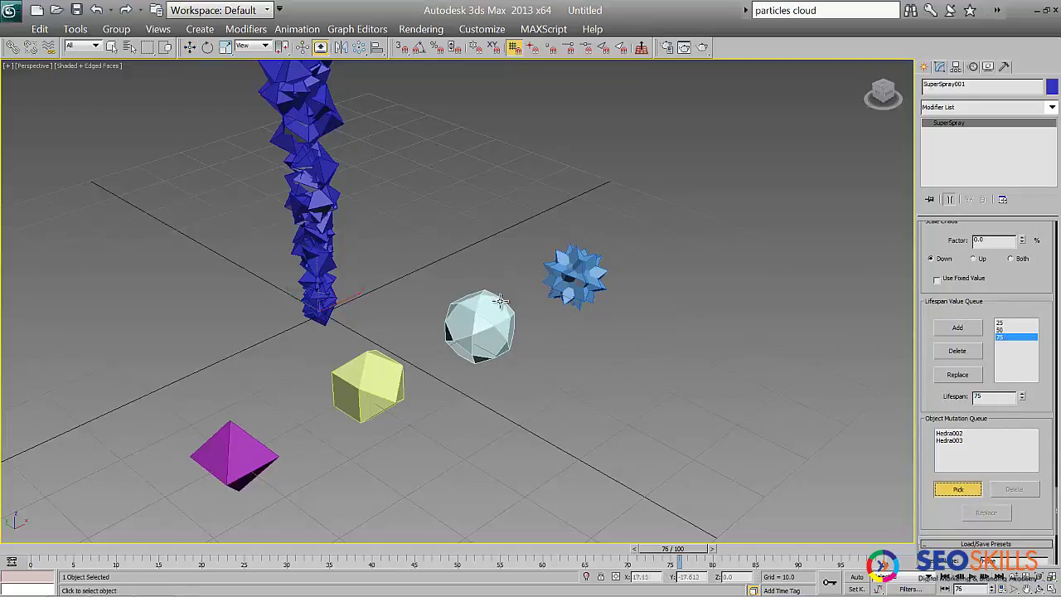
{"action": "left_click", "coordinate": [579, 275]}
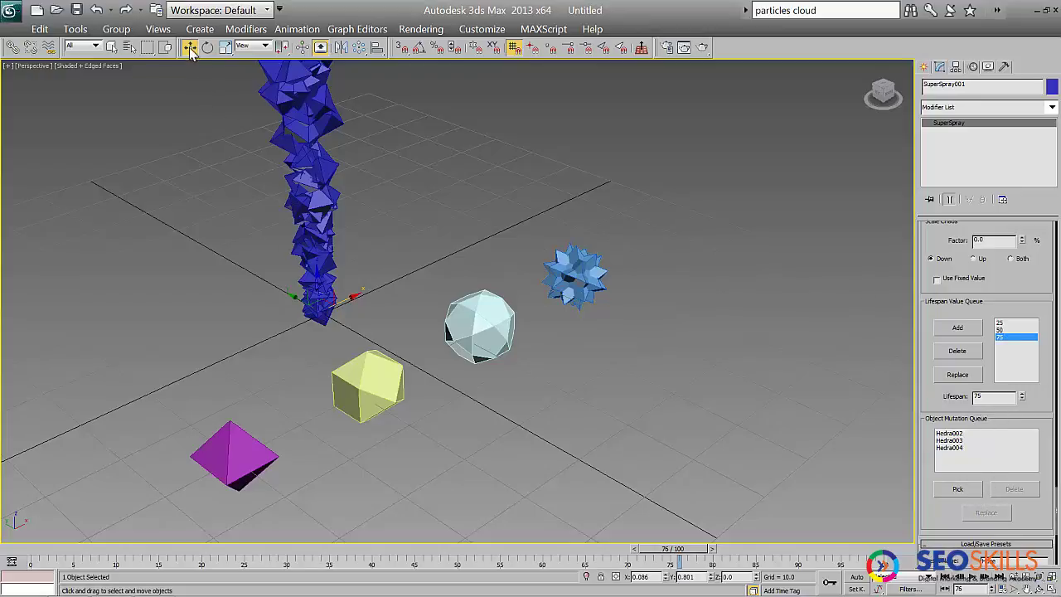
- Scrub the timeline to frame 65 to preview the particles
{"action": "left_click", "coordinate": [552, 411]}
{"action": "scroll", "coordinate": [464, 304], "scroll_direction": "down", "scroll_amount": 2}
{"action": "scroll", "coordinate": [464, 307], "scroll_direction": "down", "scroll_amount": 1}
{"action": "scroll", "coordinate": [465, 313], "scroll_direction": "down", "scroll_amount": 1}
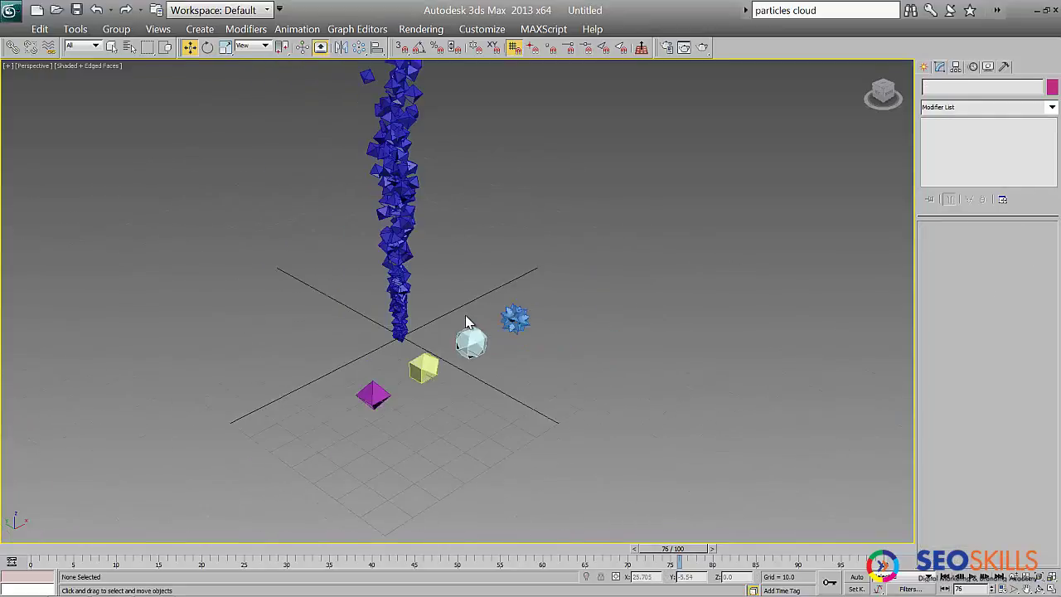
{"action": "mouse_move", "coordinate": [632, 547]}
{"action": "left_mouse_down"}
{"action": "mouse_move", "coordinate": [476, 539]}
{"action": "mouse_move", "coordinate": [590, 547]}
{"action": "left_mouse_up"}
{"action": "key", "text": "w"}
{"action": "middle_click_drag", "start_coordinate": [428, 224], "coordinate": [432, 318]}
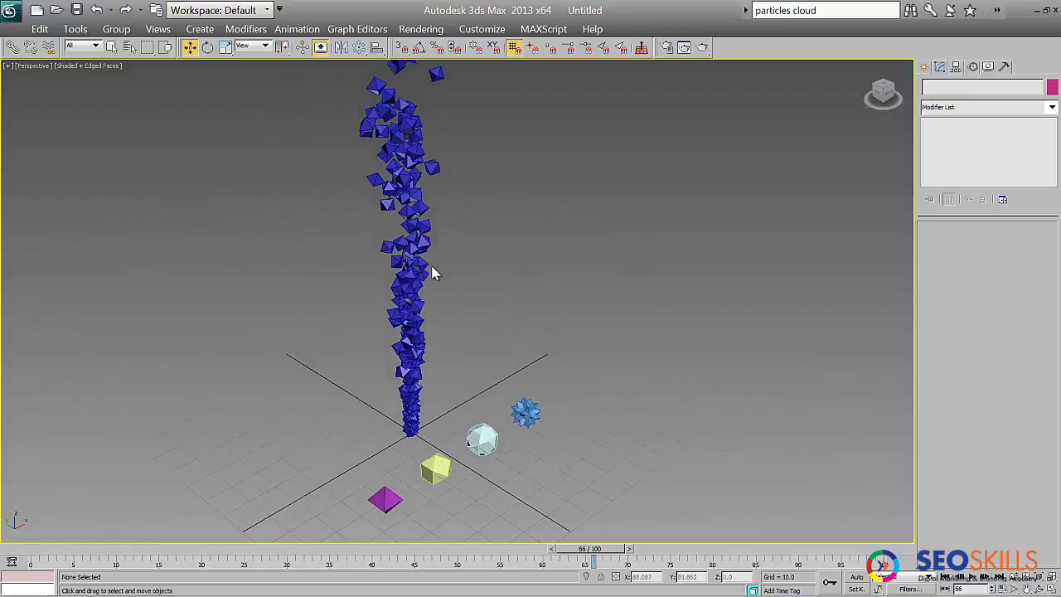
- On the Super Spray, set particle Life to 25 and Fade For to 0
{"action": "left_click", "coordinate": [414, 402]}
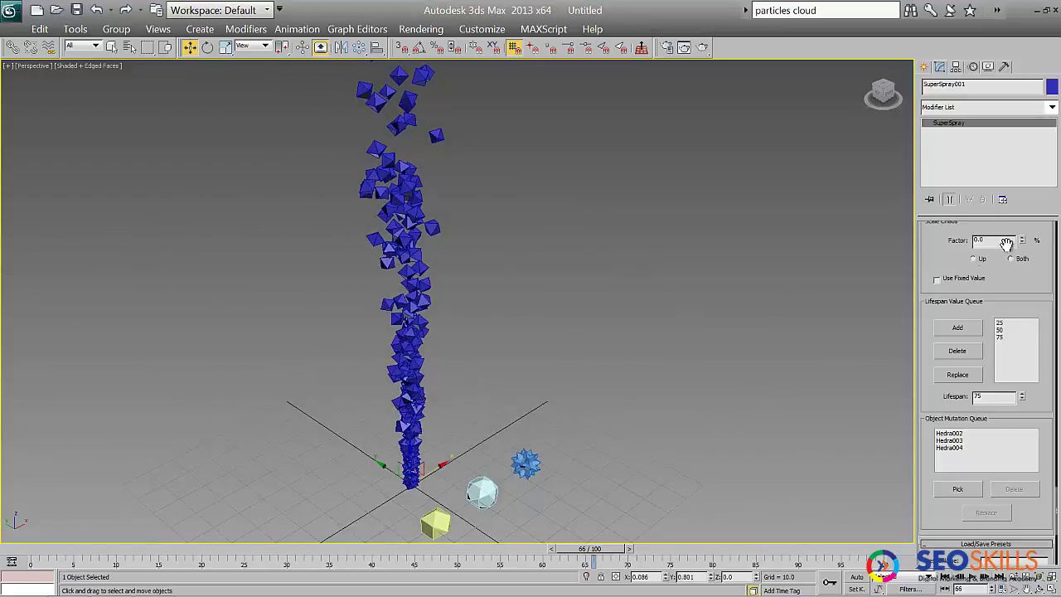
{"action": "right_click", "coordinate": [1013, 294]}
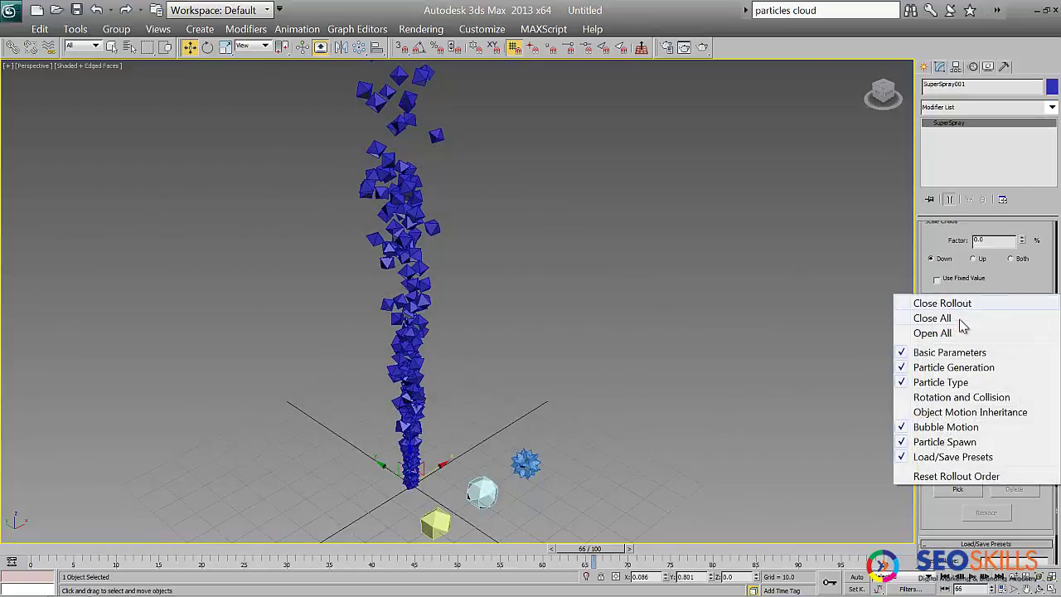
{"action": "left_click", "coordinate": [950, 367]}
{"action": "double_click", "coordinate": [999, 418]}
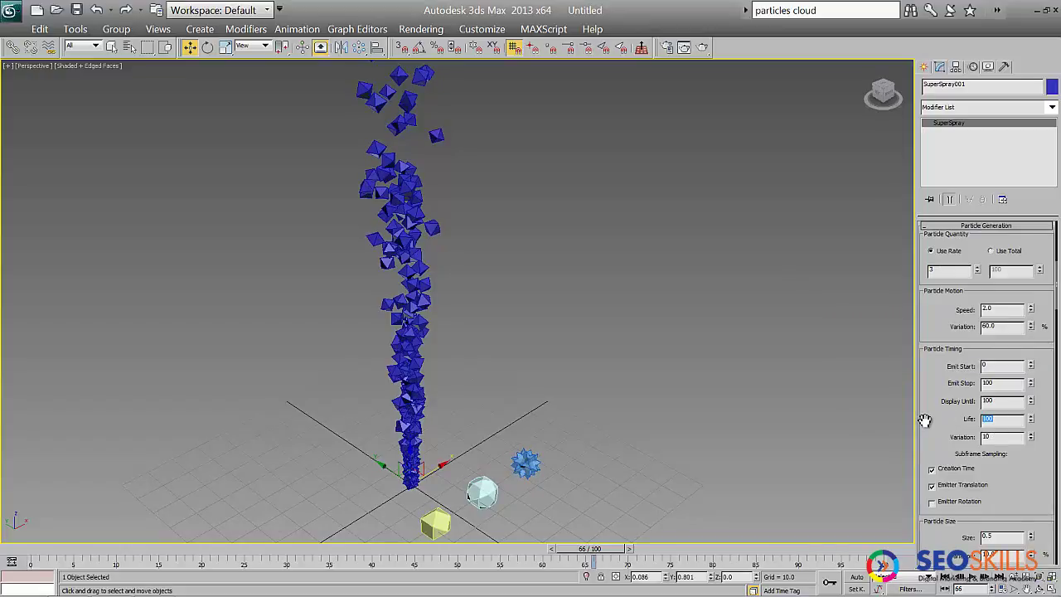
{"action": "type", "text": "5"}
{"action": "key", "text": "Return"}
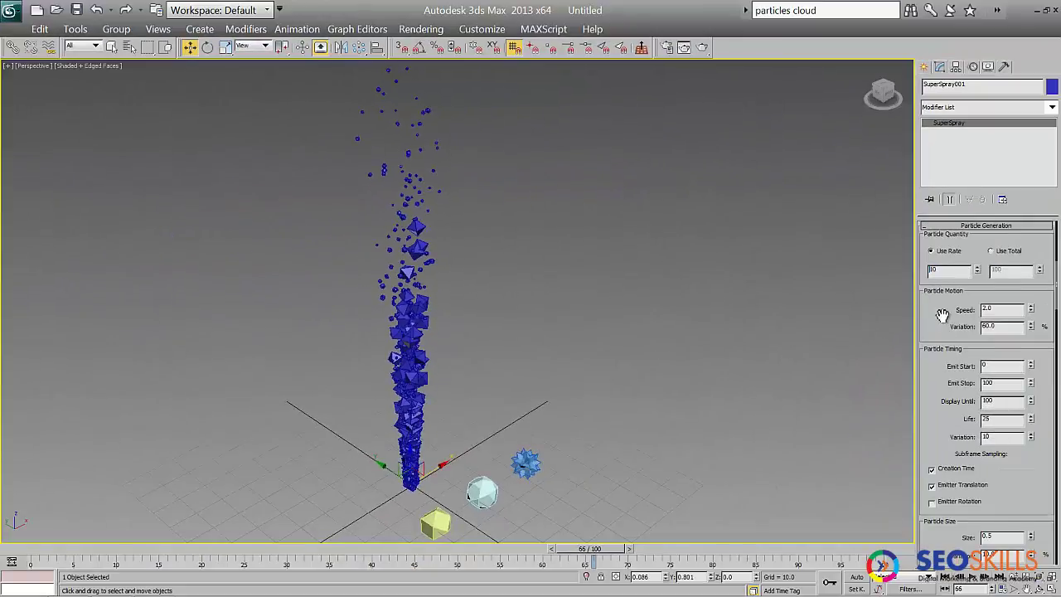
{"action": "type", "text": "10"}
{"action": "scroll", "coordinate": [944, 319], "scroll_direction": "down", "scroll_amount": 3}
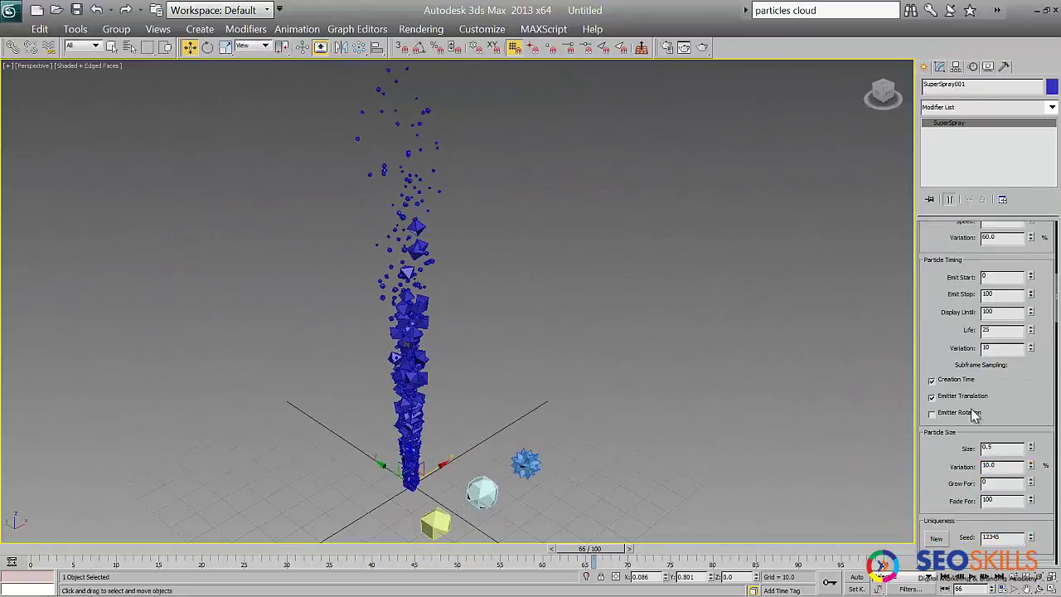
{"action": "double_click", "coordinate": [1005, 499]}
{"action": "type", "text": "0"}
{"action": "key", "text": "Return"}
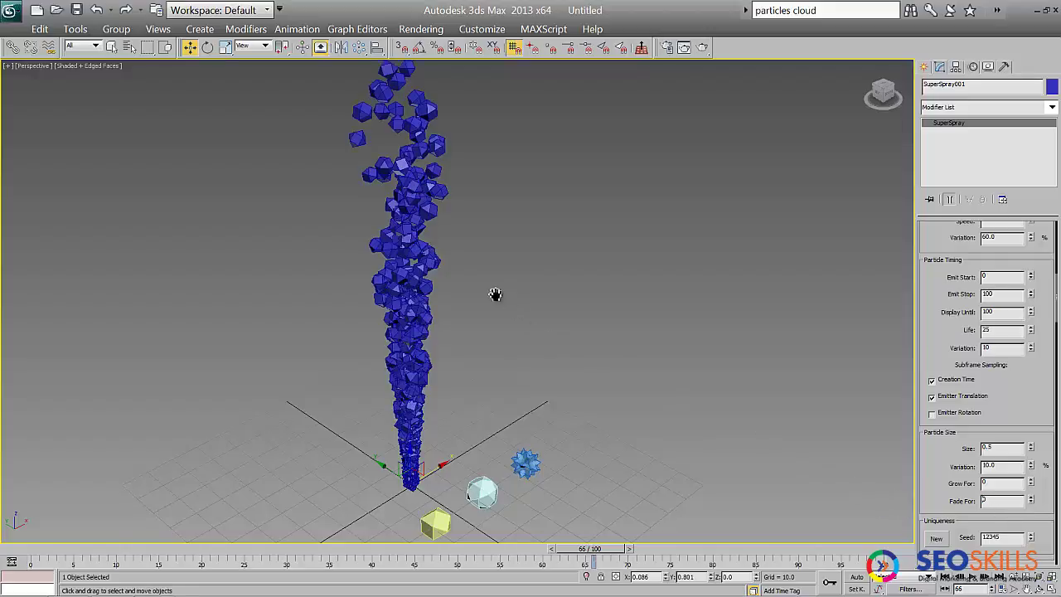
- Change the particle Life to 75
{"action": "middle_click_drag", "start_coordinate": [495, 294], "coordinate": [492, 435]}
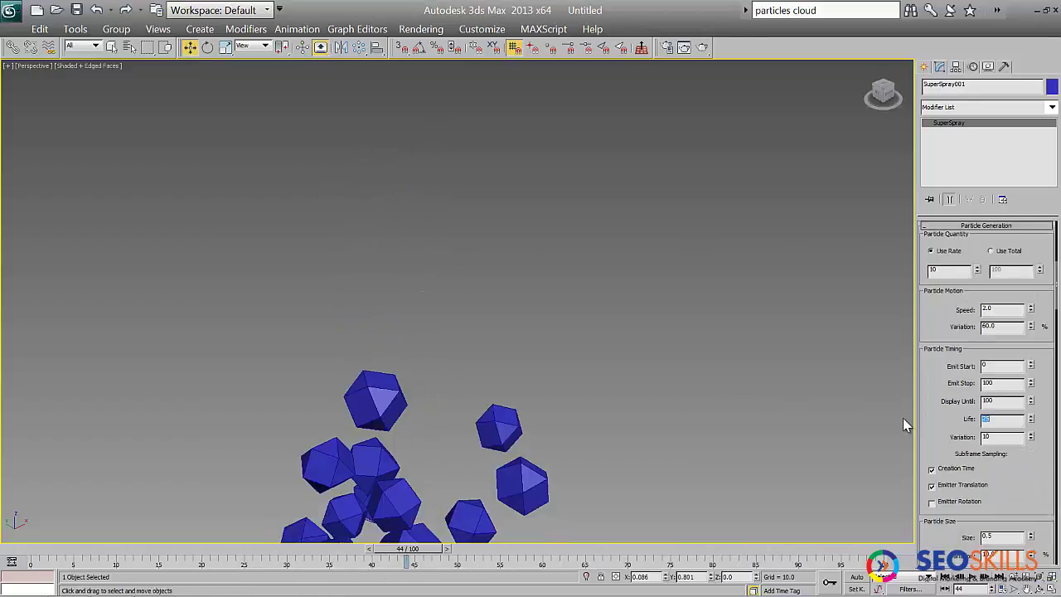
{"action": "type", "text": "75"}
{"action": "key", "text": "Return"}
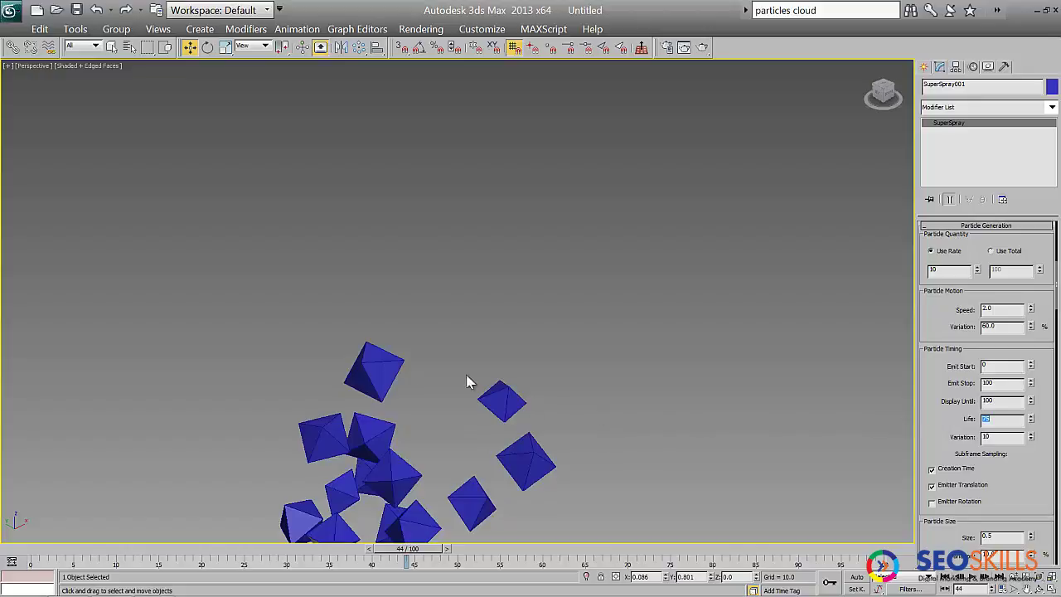
{"action": "left_click", "coordinate": [952, 143]}
- In a free Material Editor slot, make a material with the orange GOLDFISH bitmap as Diffuse
{"action": "key", "text": "m"}
{"action": "left_click", "coordinate": [351, 229]}
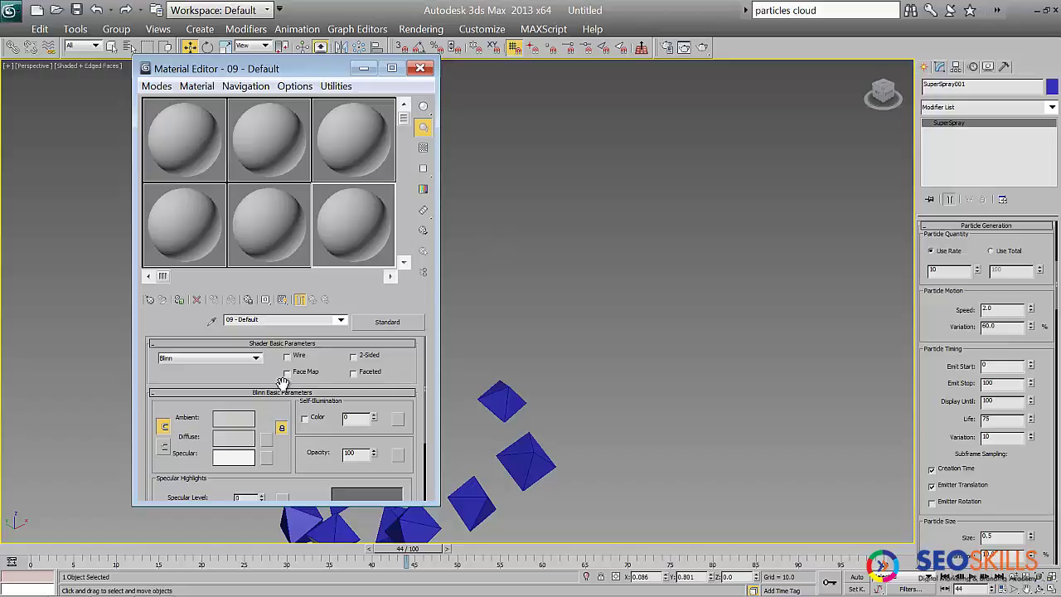
{"action": "left_click", "coordinate": [267, 448]}
{"action": "double_click", "coordinate": [365, 111]}
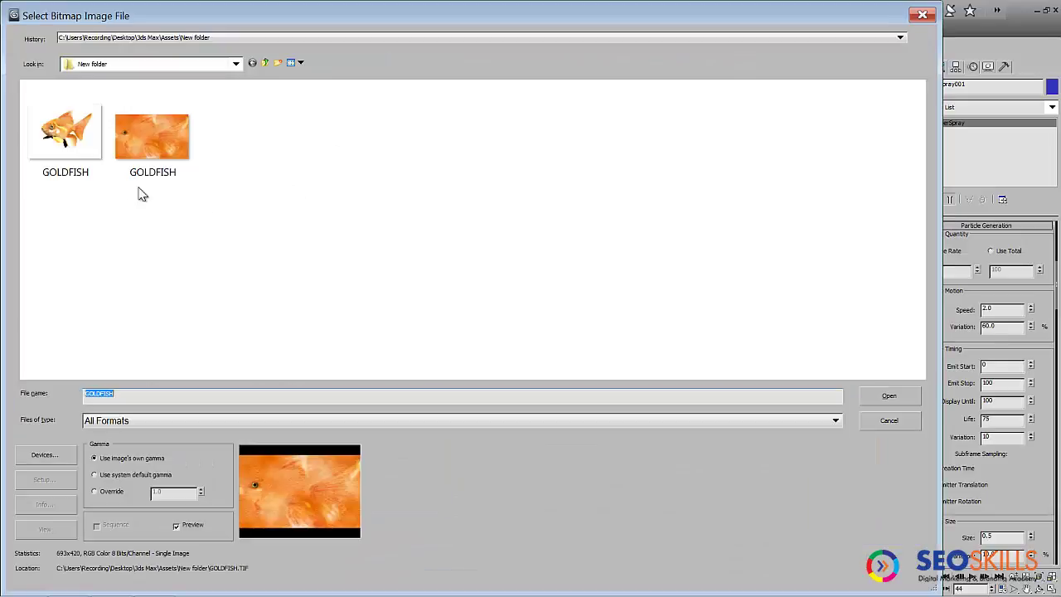
{"action": "double_click", "coordinate": [178, 179]}
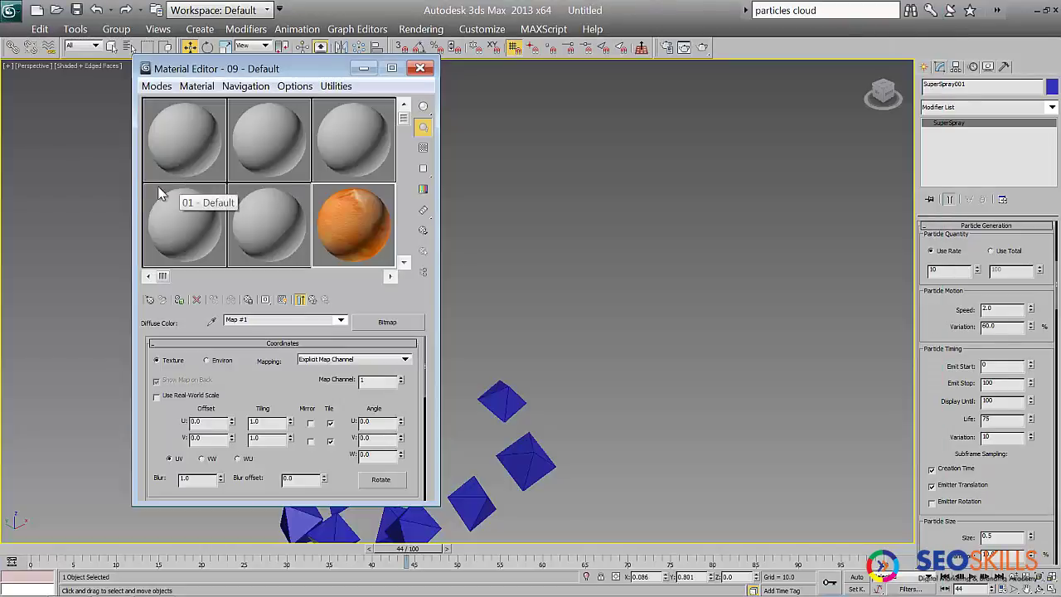
- Assign the goldfish material to the spray and show its map in the viewport, then close the editor
{"action": "left_click", "coordinate": [179, 300]}
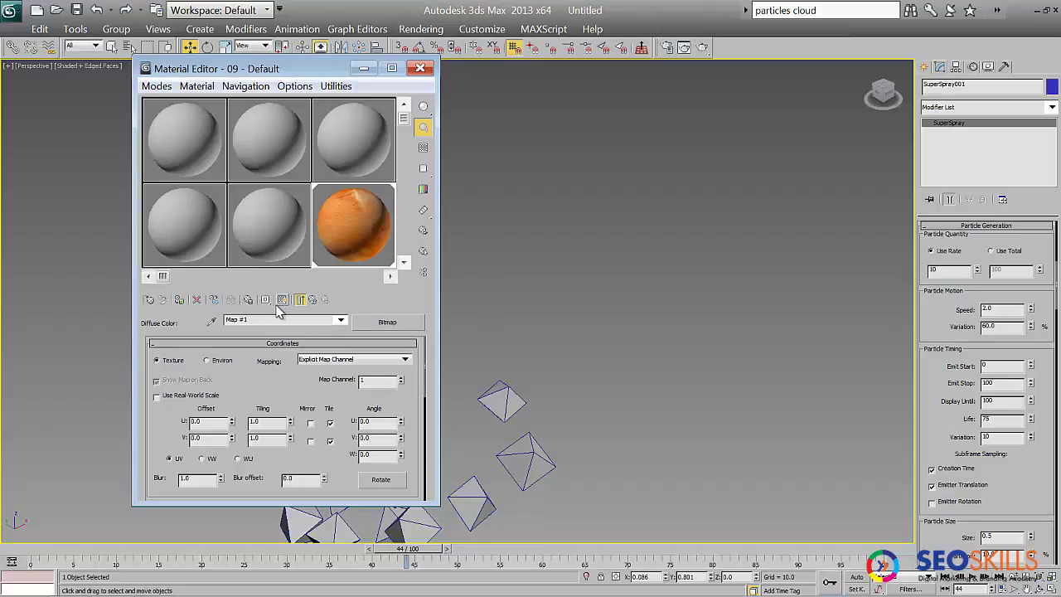
{"action": "left_click", "coordinate": [300, 299]}
{"action": "left_click", "coordinate": [314, 299]}
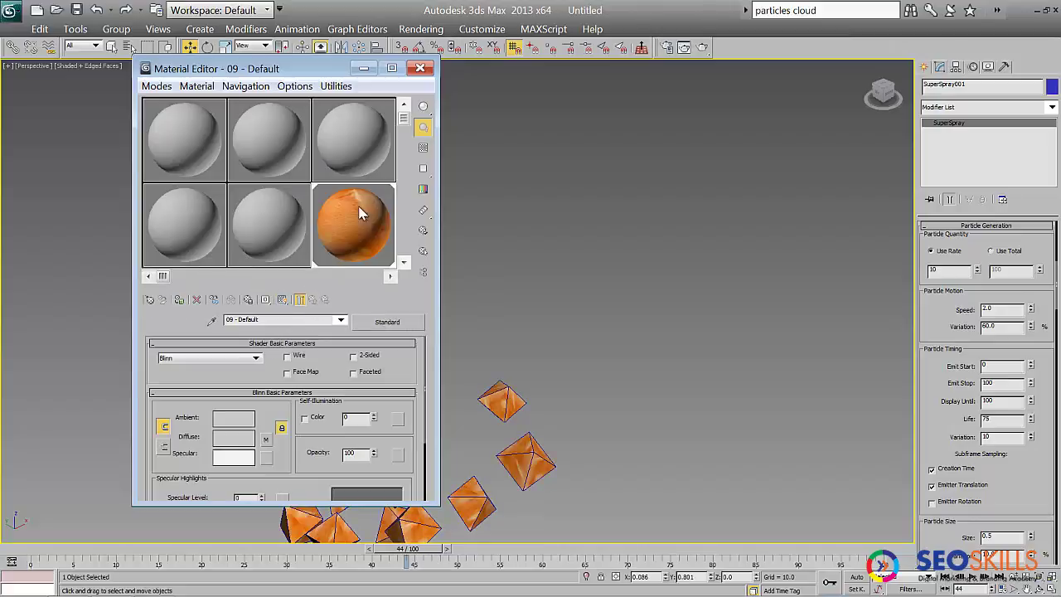
{"action": "left_click", "coordinate": [420, 68]}
{"action": "left_click", "coordinate": [584, 335]}
{"action": "key", "text": "alt+space"}
{"action": "key", "text": "Escape"}
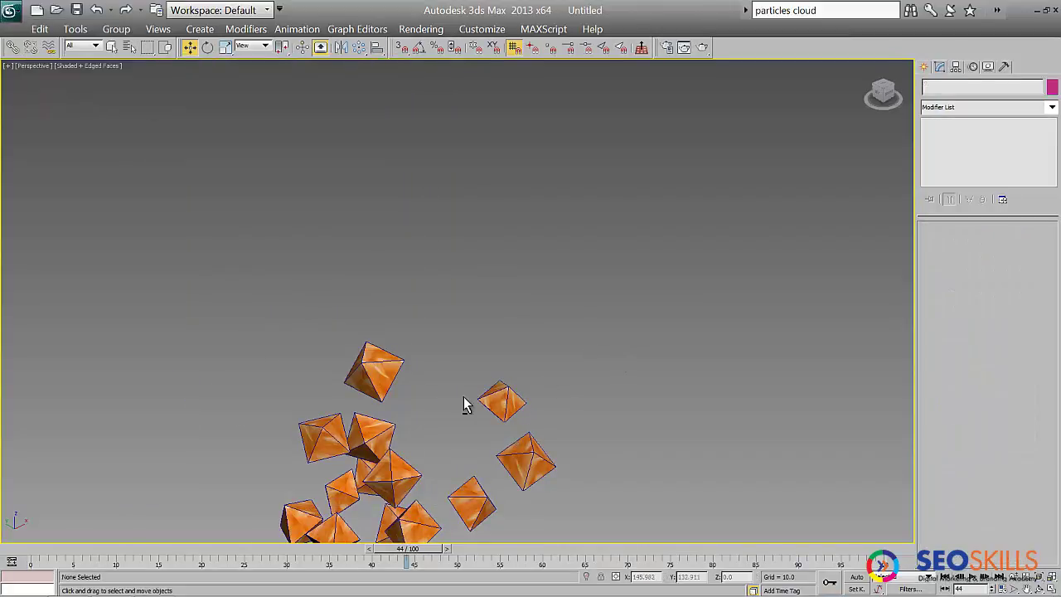
{"action": "mouse_move", "coordinate": [463, 396]}
{"action": "middle_mouse_down", "text": "alt"}
{"action": "mouse_move", "coordinate": [500, 355]}
{"action": "mouse_move", "coordinate": [415, 431]}
{"action": "mouse_move", "coordinate": [519, 301]}
{"action": "mouse_move", "coordinate": [572, 321]}
{"action": "mouse_move", "coordinate": [521, 321]}
{"action": "mouse_move", "coordinate": [526, 346]}
{"action": "middle_mouse_up", "text": "alt"}
{"action": "scroll", "coordinate": [500, 355], "scroll_direction": "down", "scroll_amount": 3}
- At the last frame, select the Super Spray emitter and lower particle Life from 75 to 25
{"action": "mouse_move", "coordinate": [408, 549]}
{"action": "left_mouse_down"}
{"action": "mouse_move", "coordinate": [621, 548]}
{"action": "mouse_move", "coordinate": [712, 528]}
{"action": "mouse_move", "coordinate": [880, 519]}
{"action": "left_mouse_up"}
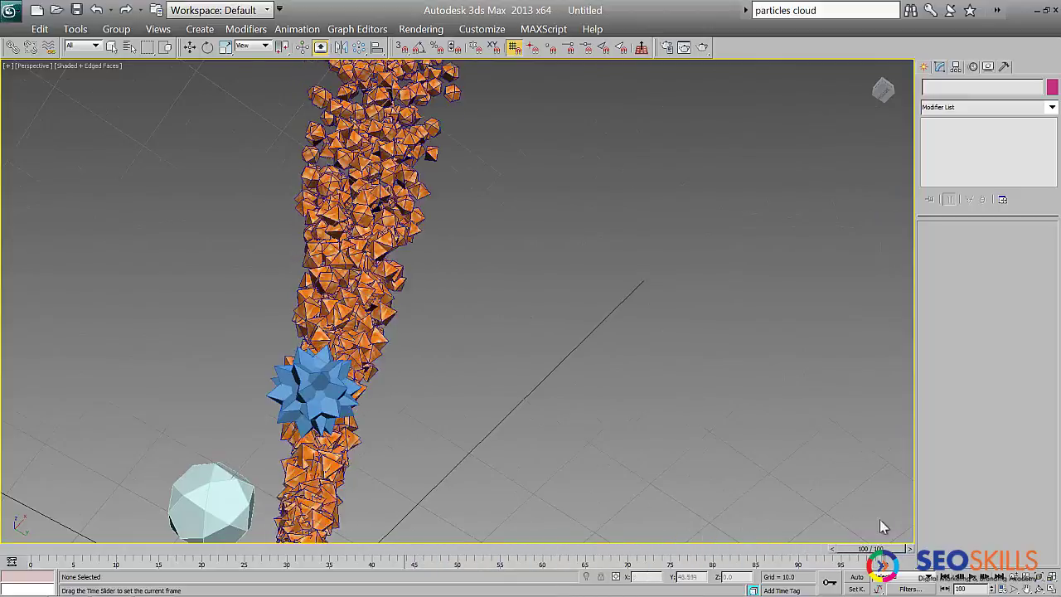
{"action": "key", "text": "w"}
{"action": "left_click", "coordinate": [370, 228]}
{"action": "double_click", "coordinate": [1000, 419]}
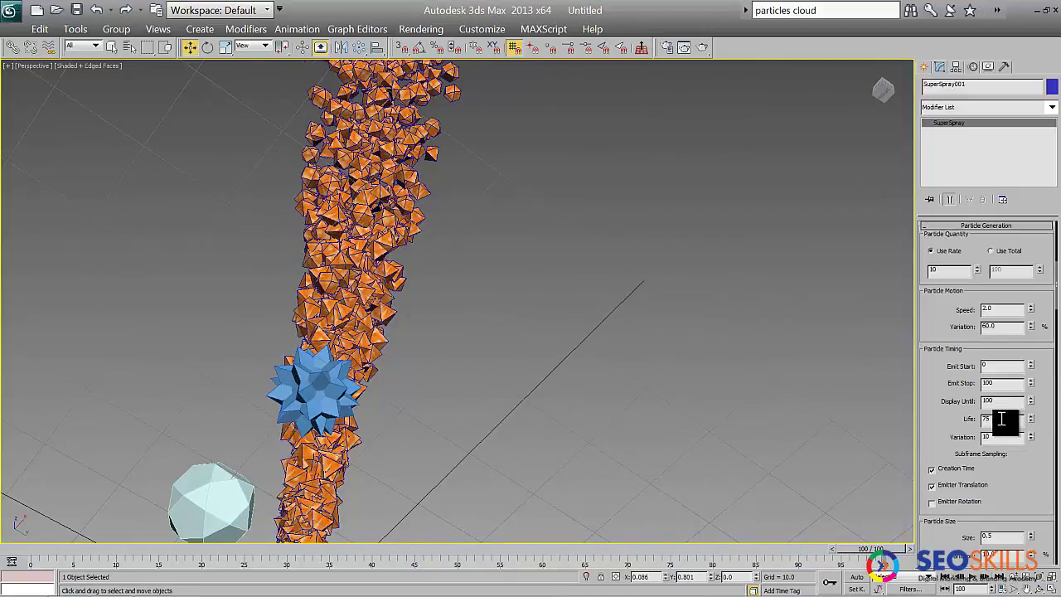
{"action": "type", "text": "5"}
{"action": "key", "text": "Return"}
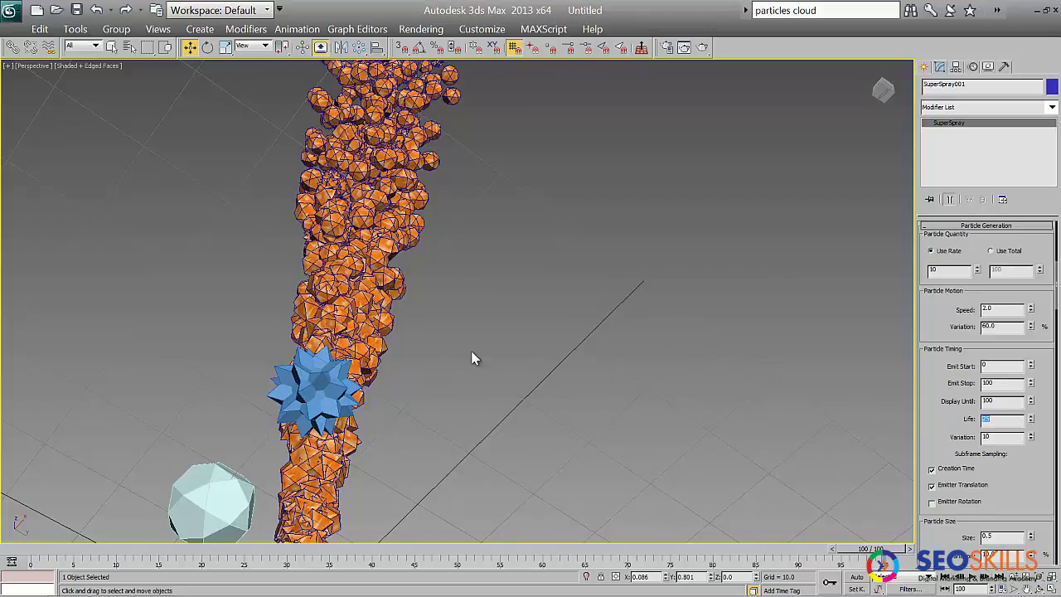
- Reduce the particle Life further, first to 10 and then to 5
{"action": "scroll", "coordinate": [354, 303], "scroll_direction": "up", "scroll_amount": 2}
{"action": "scroll", "coordinate": [355, 300], "scroll_direction": "up", "scroll_amount": 3}
{"action": "scroll", "coordinate": [353, 295], "scroll_direction": "up", "scroll_amount": 3}
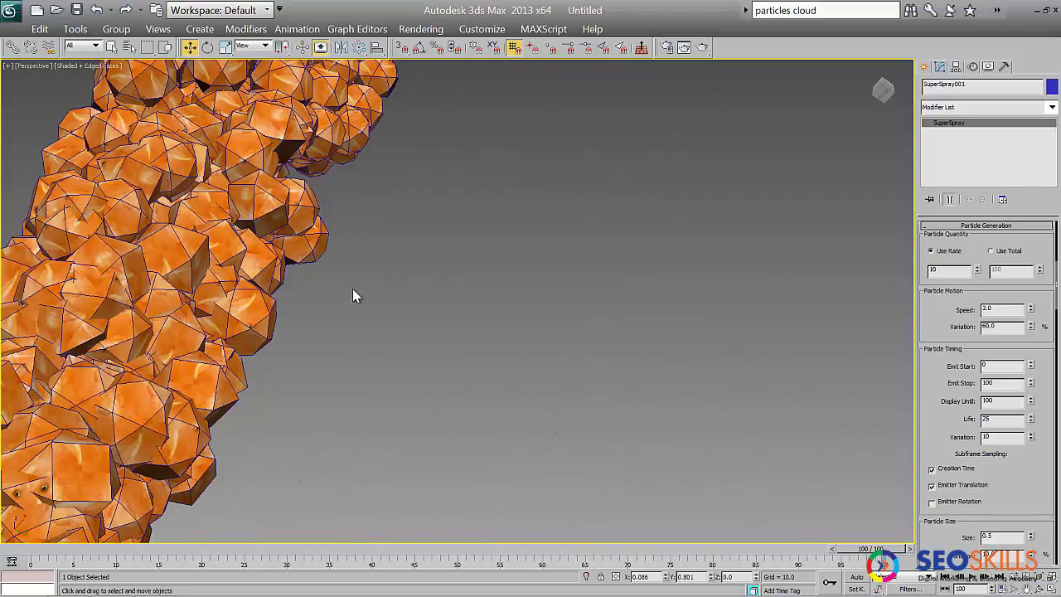
{"action": "middle_click_drag", "start_coordinate": [315, 364], "coordinate": [381, 315], "text": "alt"}
{"action": "double_click", "coordinate": [1002, 419]}
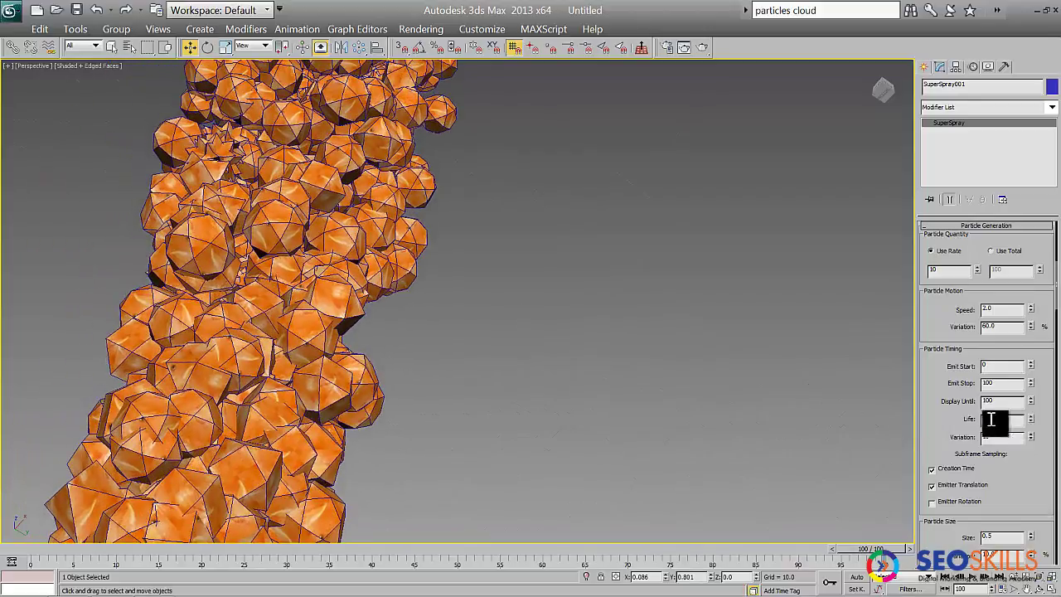
{"action": "type", "text": "10"}
{"action": "key", "text": "Return"}
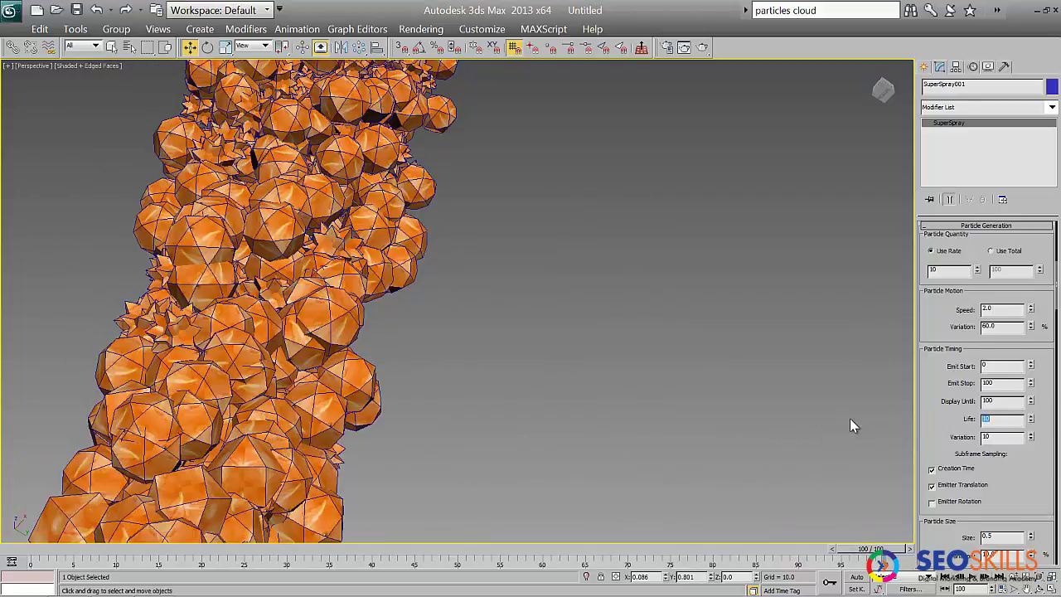
{"action": "type", "text": "5"}
{"action": "key", "text": "Return"}
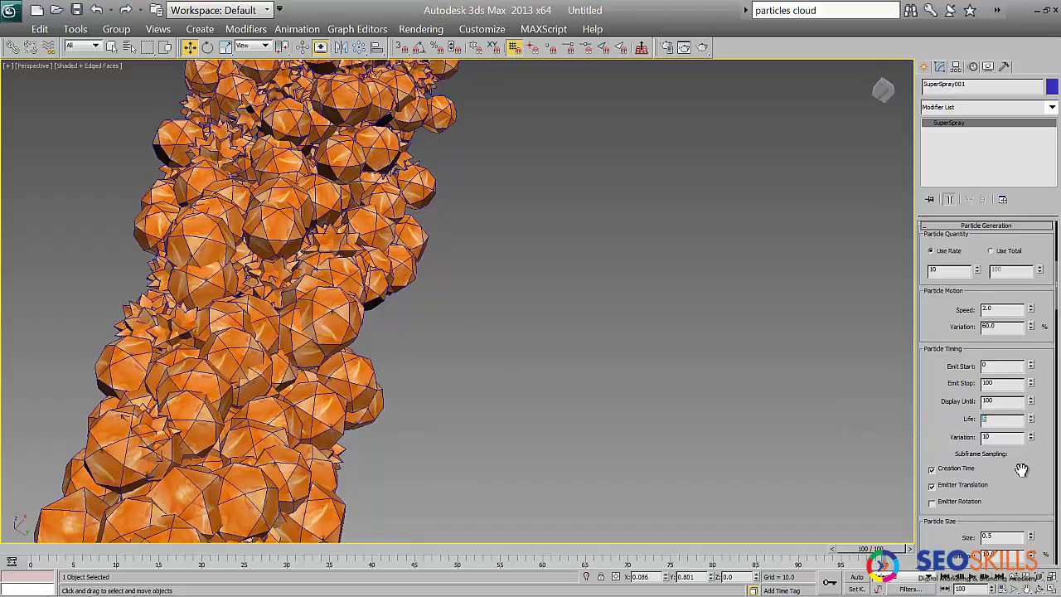
- Set the viewport particle percentage to 25, then 0, and finally 10 percent
{"action": "scroll", "coordinate": [1009, 455], "scroll_direction": "down", "scroll_amount": 3}
{"action": "scroll", "coordinate": [934, 430], "scroll_direction": "up", "scroll_amount": 2}
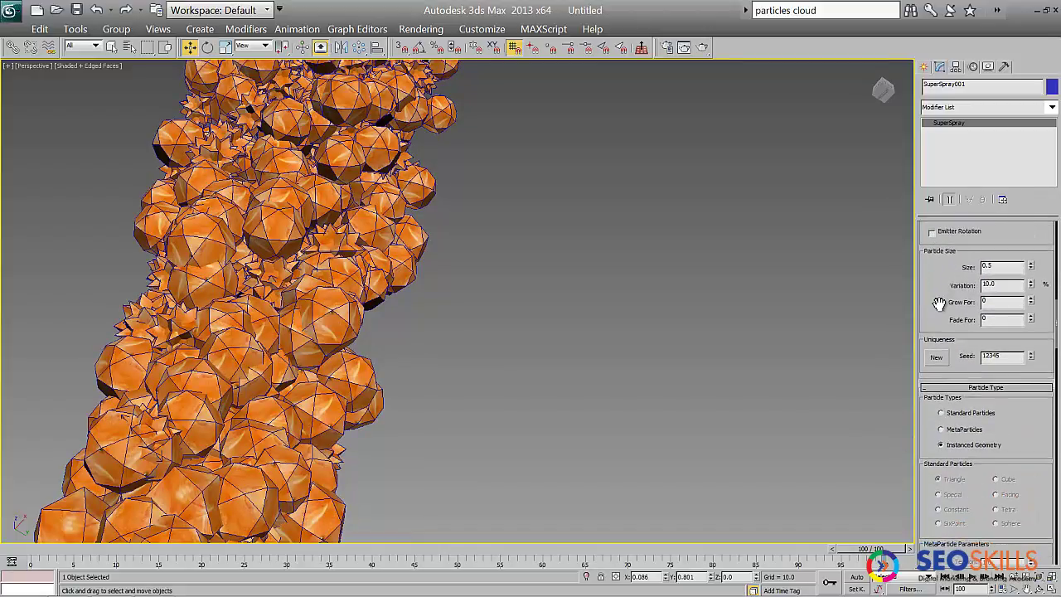
{"action": "scroll", "coordinate": [933, 406], "scroll_direction": "up", "scroll_amount": 2}
{"action": "scroll", "coordinate": [943, 458], "scroll_direction": "up", "scroll_amount": 2}
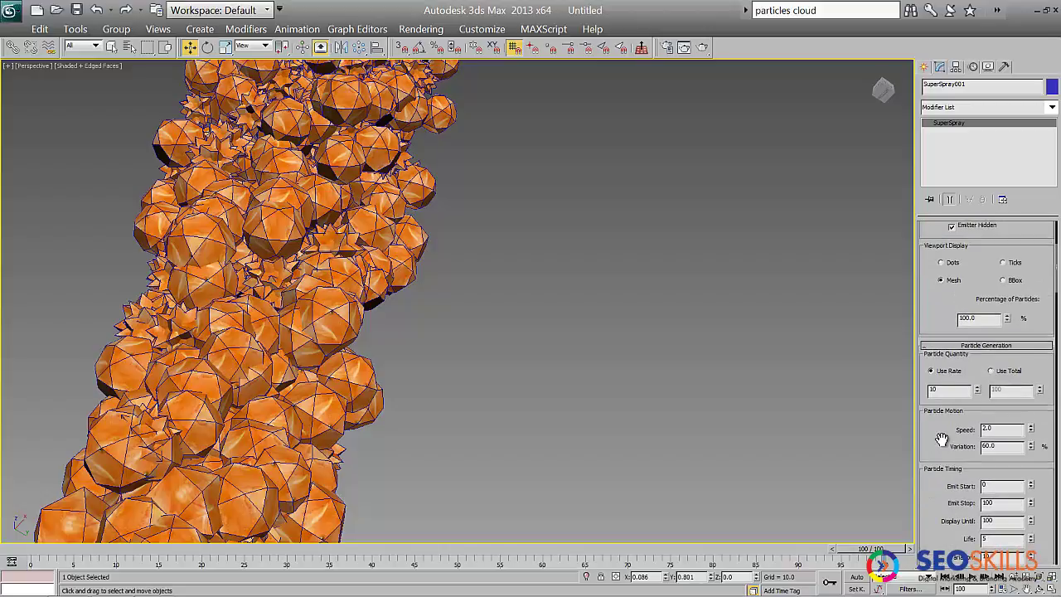
{"action": "scroll", "coordinate": [945, 448], "scroll_direction": "up", "scroll_amount": 1}
{"action": "scroll", "coordinate": [950, 431], "scroll_direction": "up", "scroll_amount": 1}
{"action": "double_click", "coordinate": [974, 412]}
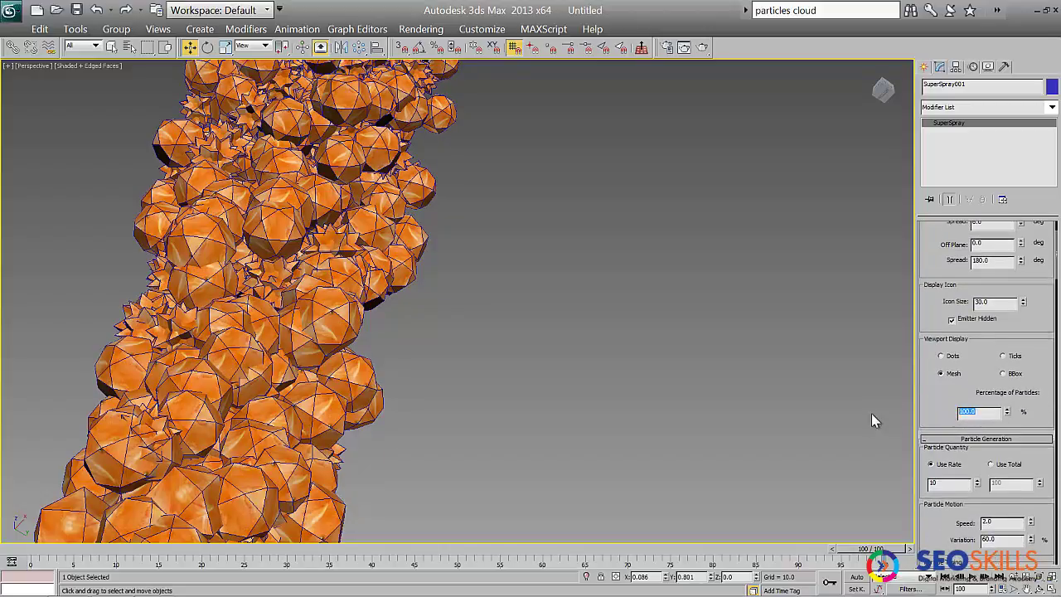
{"action": "type", "text": "25"}
{"action": "key", "text": "Return"}
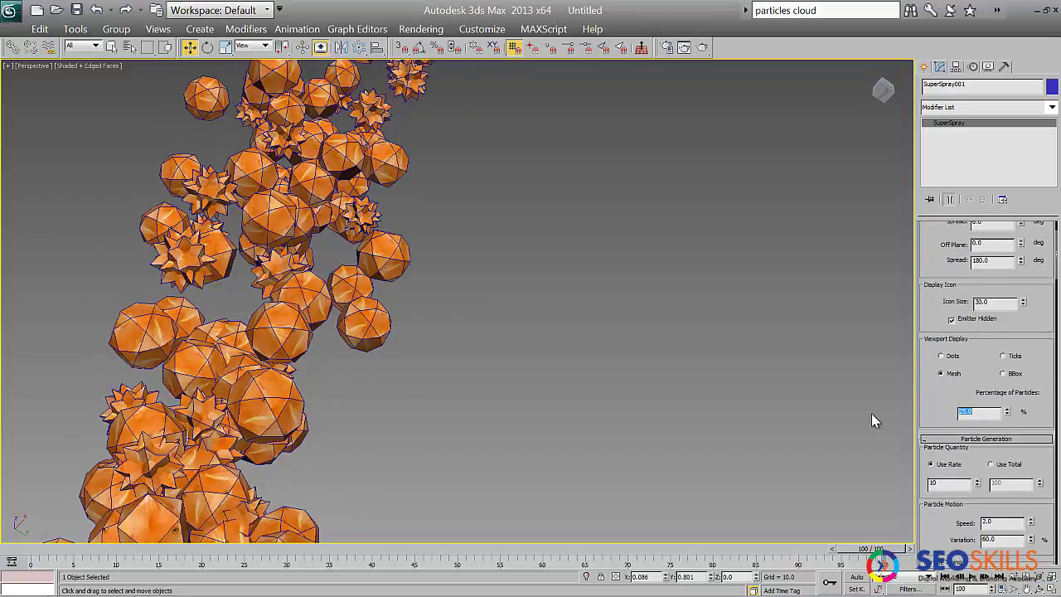
{"action": "type", "text": "0"}
{"action": "key", "text": "Return"}
{"action": "type", "text": "10"}
{"action": "key", "text": "Return"}
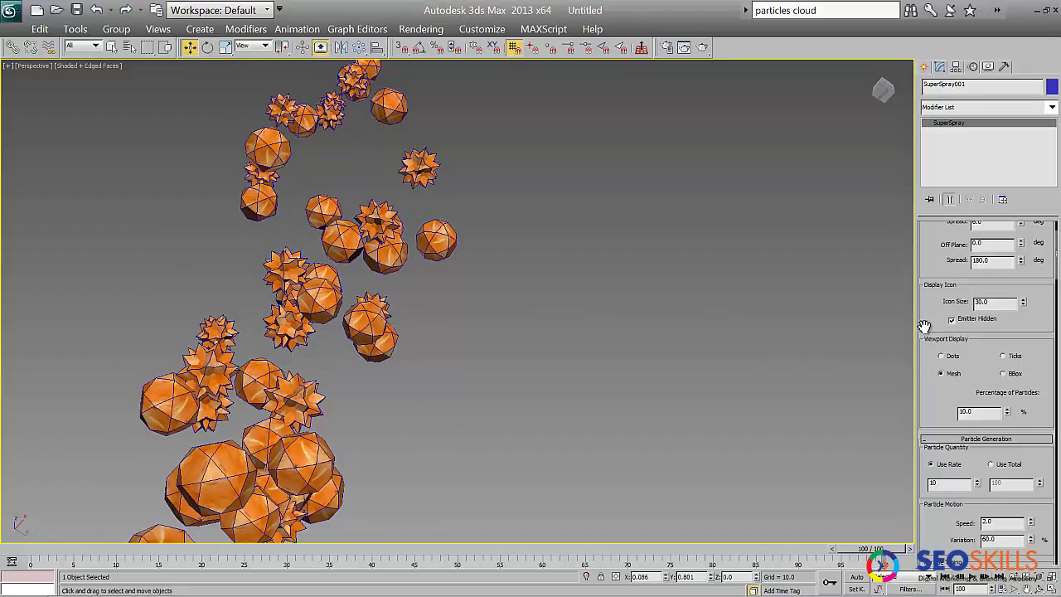
- Confirm Off Plane Spread is 180, then play and stop the particle animation
{"action": "left_click_drag", "start_coordinate": [943, 259], "coordinate": [944, 304]}
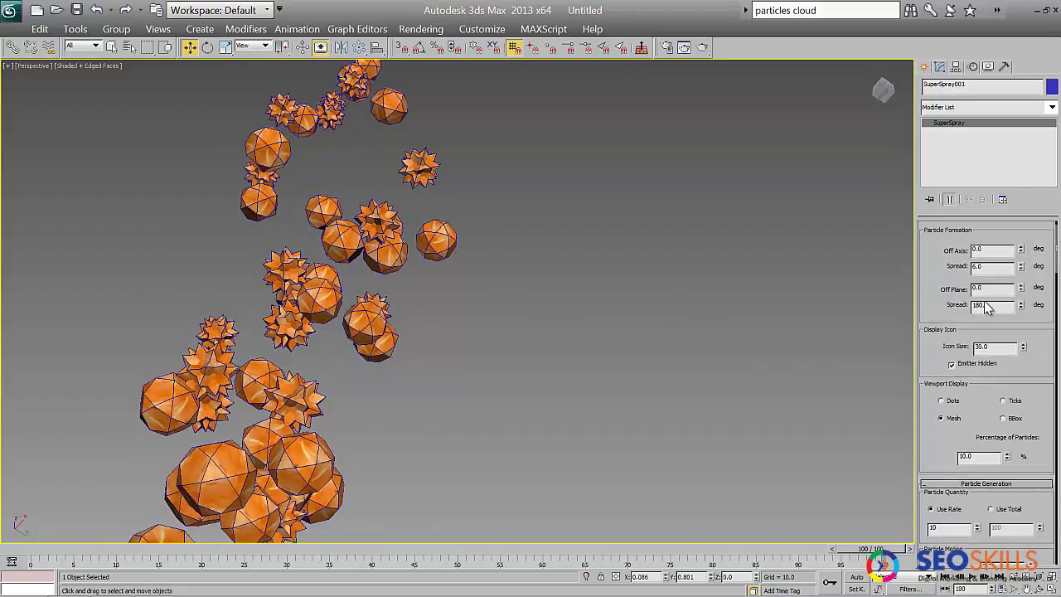
{"action": "double_click", "coordinate": [980, 305]}
{"action": "left_click", "coordinate": [971, 580]}
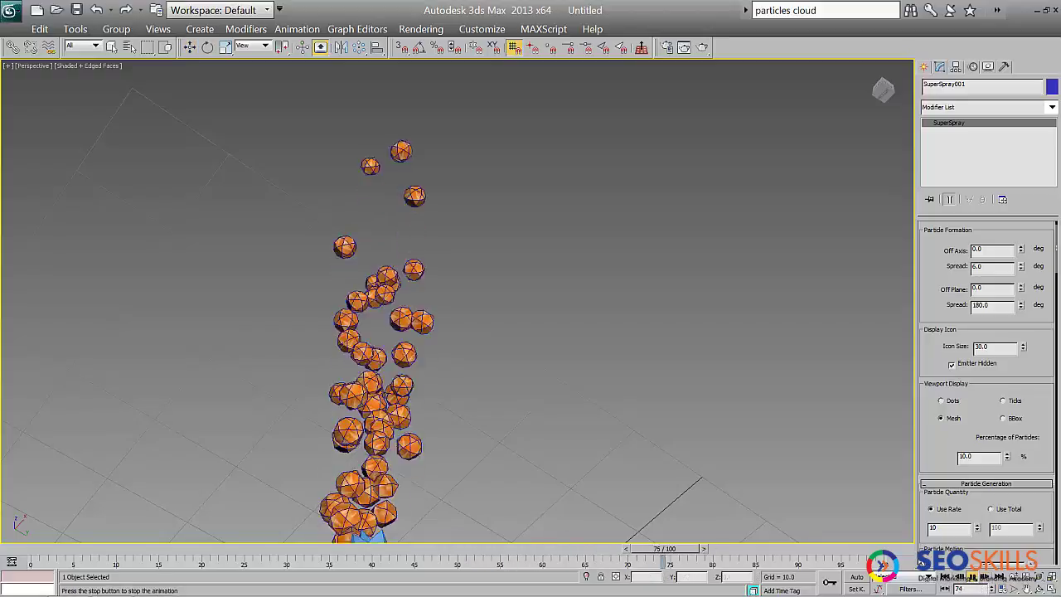
{"action": "key", "text": "slash"}
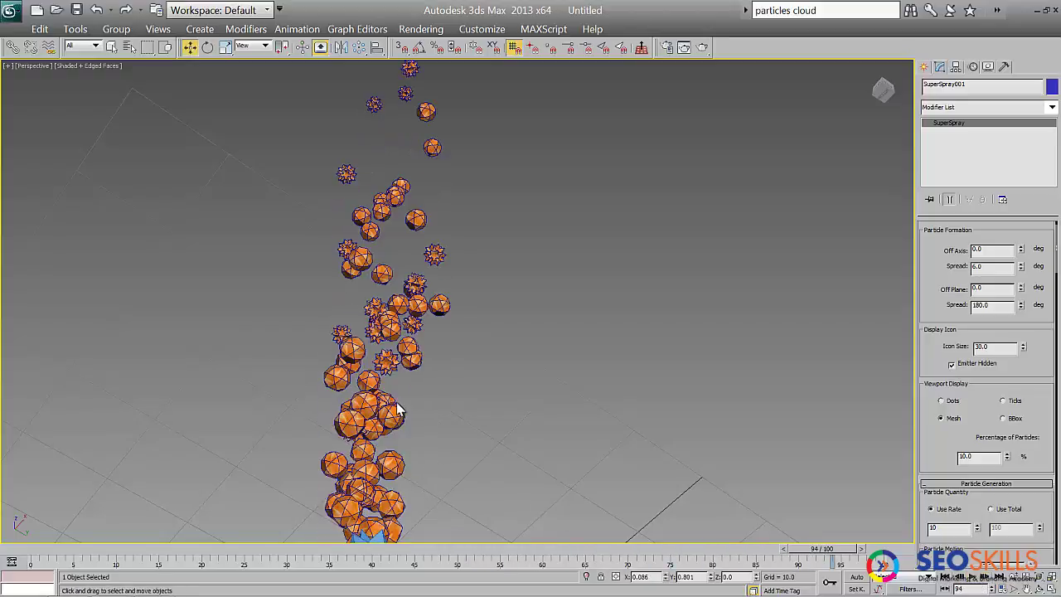
- Zoom and pan in to inspect the particles close up, then reselect SuperSpray
{"action": "left_click", "coordinate": [396, 409]}
{"action": "scroll", "coordinate": [398, 398], "scroll_direction": "up", "scroll_amount": 5}
{"action": "middle_click_drag", "start_coordinate": [398, 398], "coordinate": [318, 355]}
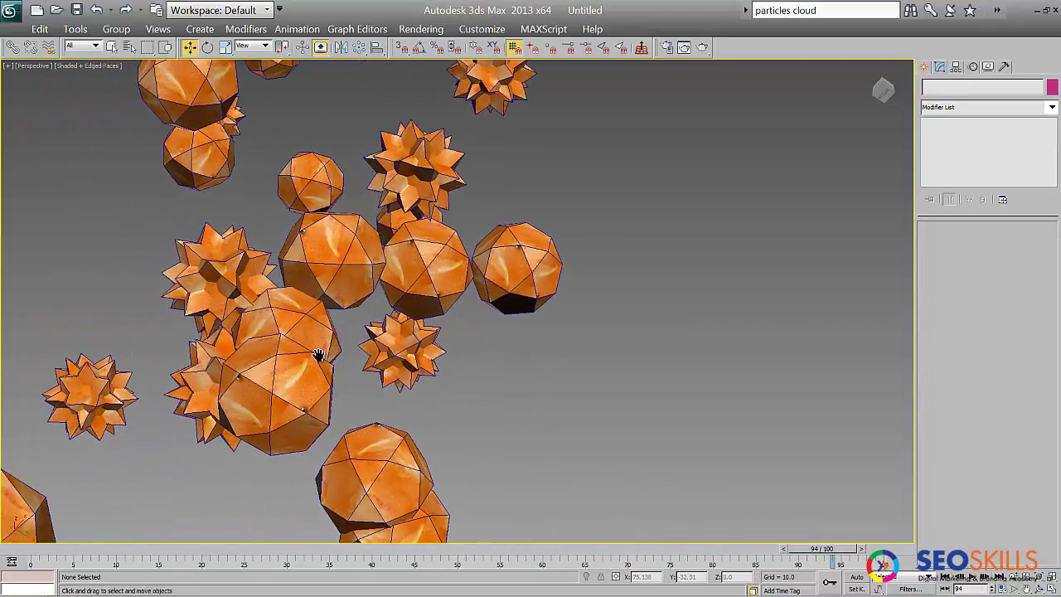
{"action": "middle_click_drag", "start_coordinate": [239, 409], "coordinate": [331, 365]}
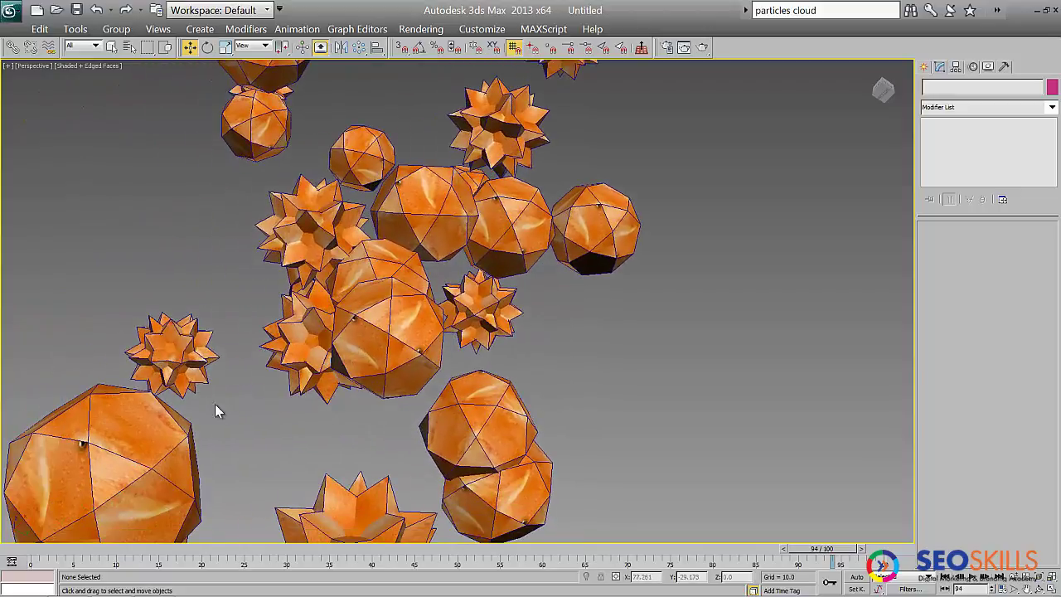
{"action": "left_click", "coordinate": [190, 385]}
{"action": "scroll", "coordinate": [497, 332], "scroll_direction": "down", "scroll_amount": 3}
- Set Particle Spawn to Spawn Trails and play the animation to preview the orange trails
{"action": "scroll", "coordinate": [497, 332], "scroll_direction": "down", "scroll_amount": 2}
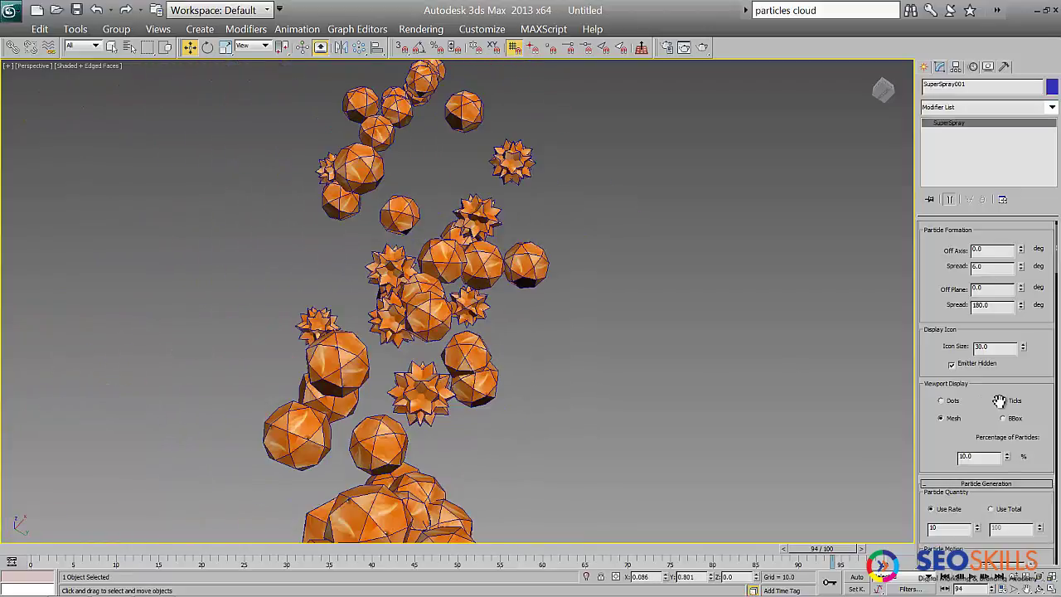
{"action": "right_click", "coordinate": [1032, 386]}
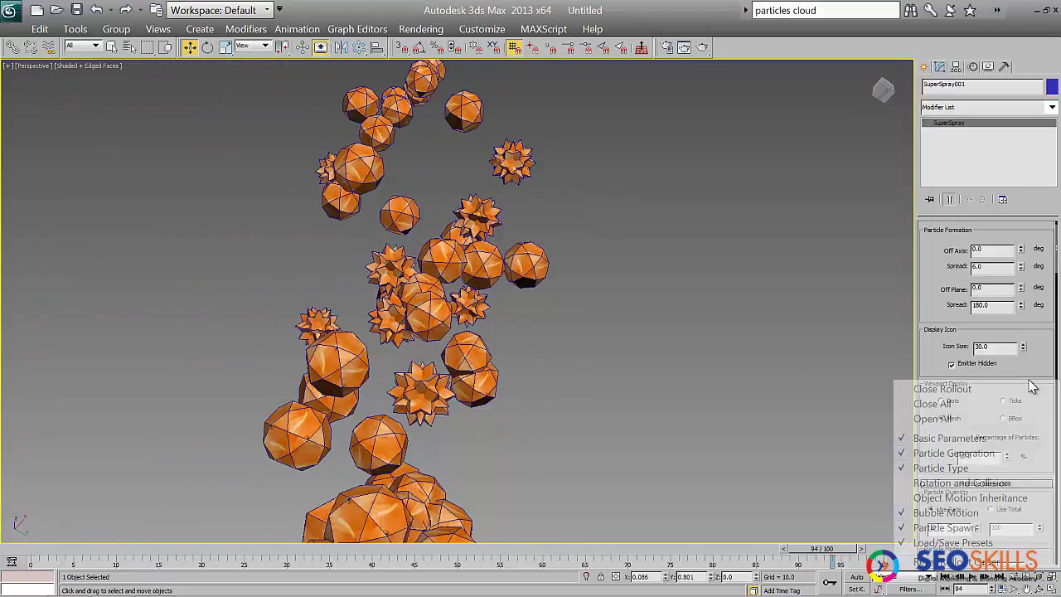
{"action": "left_click", "coordinate": [941, 528]}
{"action": "left_click", "coordinate": [955, 362]}
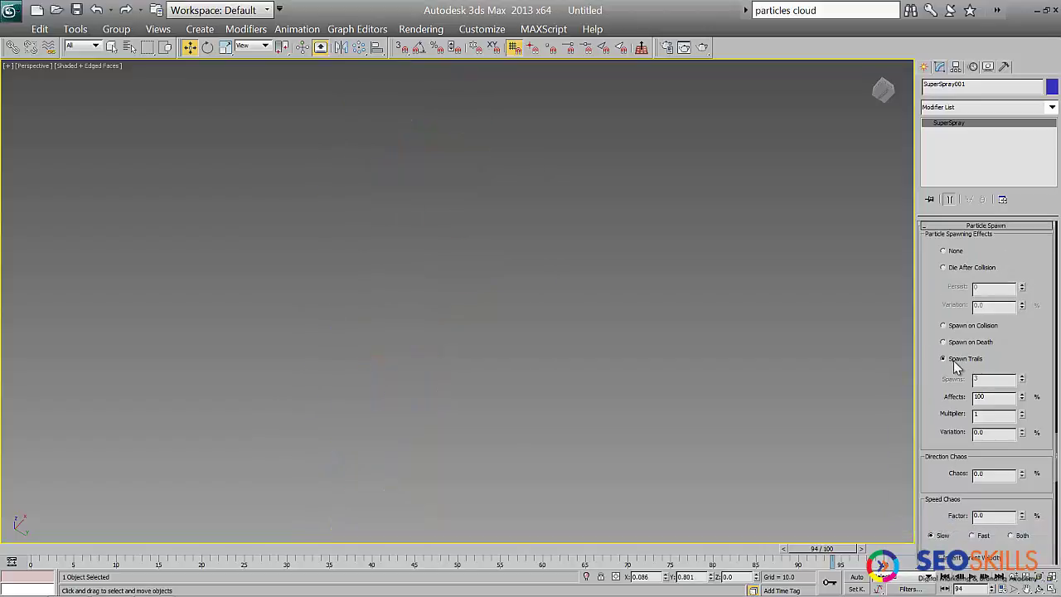
{"action": "left_click", "coordinate": [975, 580]}
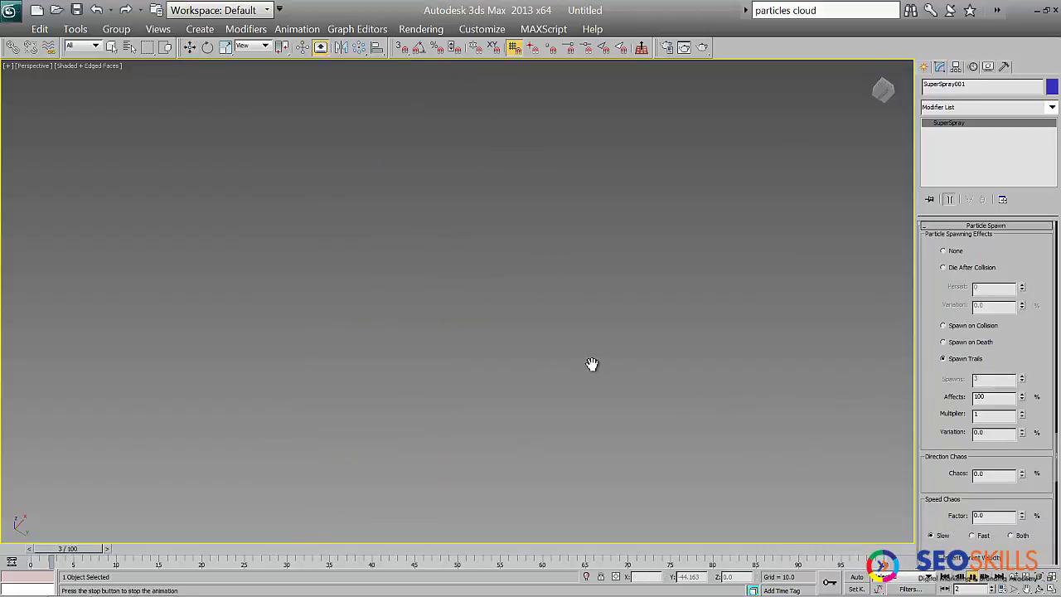
{"action": "mouse_move", "coordinate": [569, 443]}
{"action": "middle_mouse_down"}
{"action": "mouse_move", "coordinate": [703, 265]}
{"action": "mouse_move", "coordinate": [606, 308]}
{"action": "middle_mouse_up"}
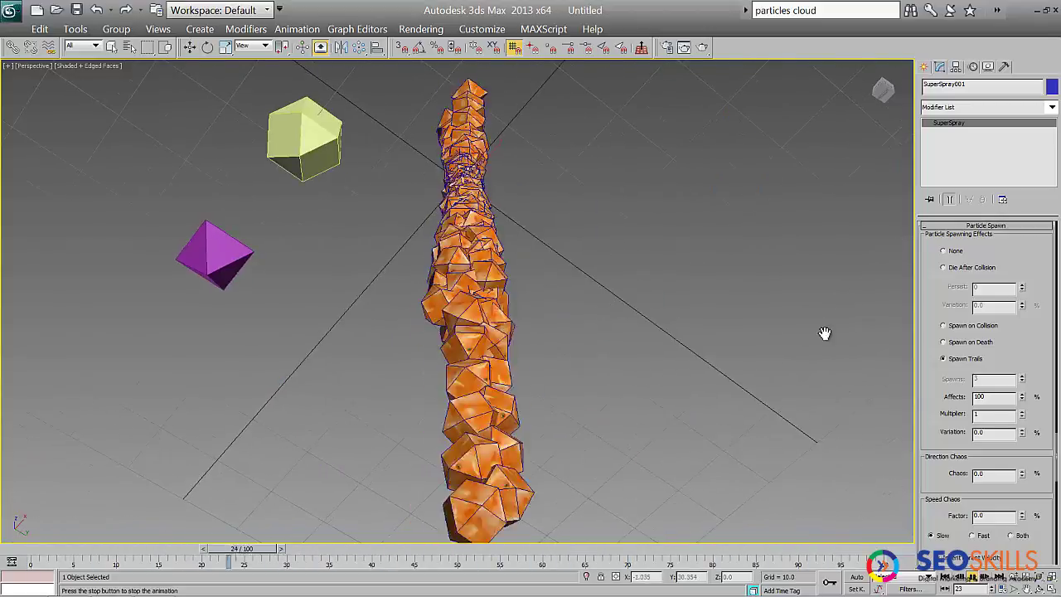
- Load the Fireworks preset from the Saved Presets list onto the Super Spray
{"action": "right_click", "coordinate": [950, 471]}
{"action": "left_click", "coordinate": [935, 437]}
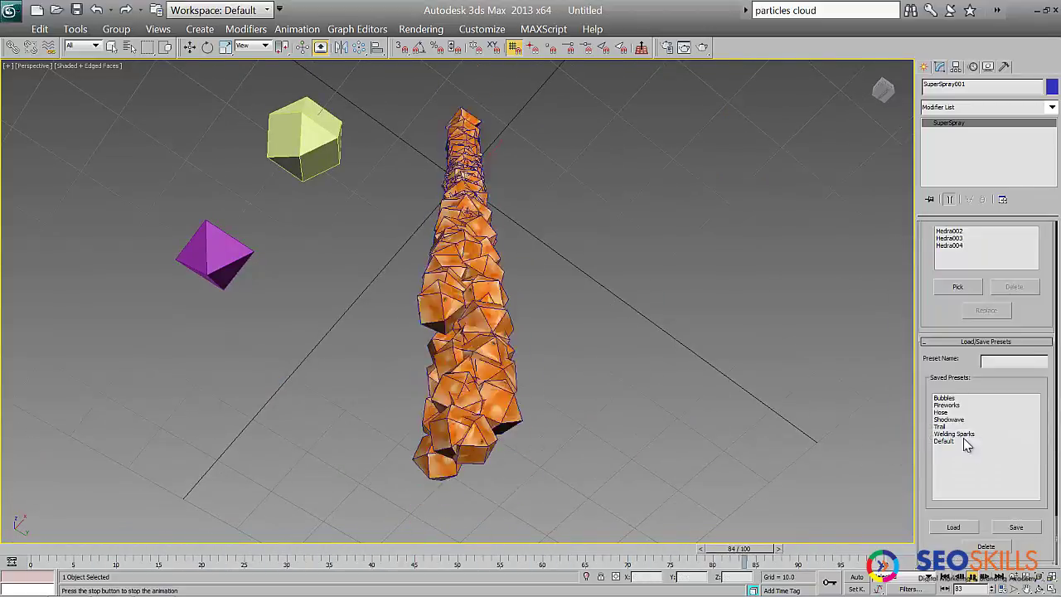
{"action": "left_click", "coordinate": [949, 404]}
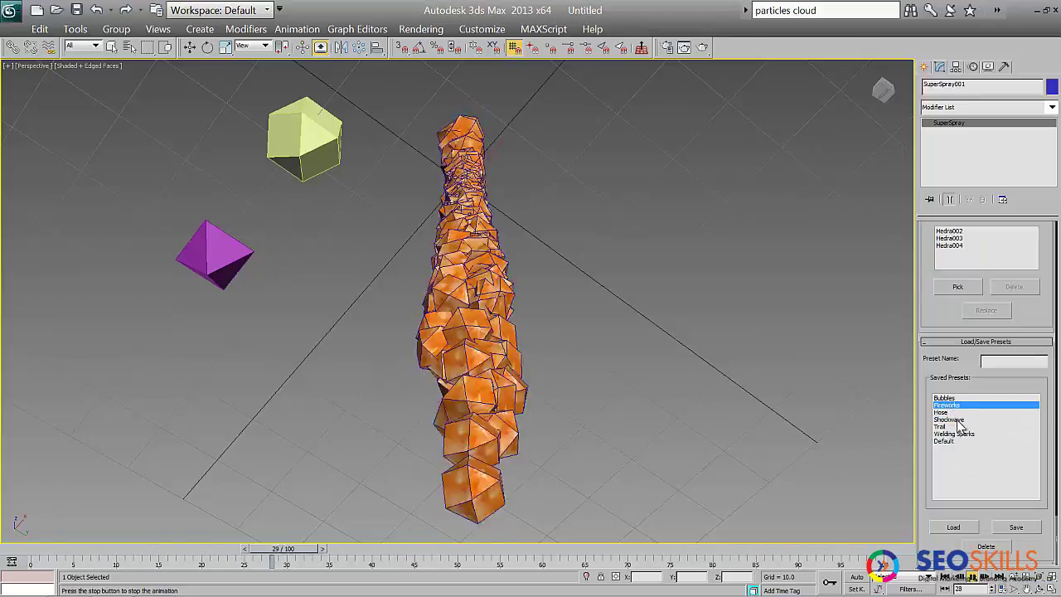
{"action": "left_click", "coordinate": [954, 528]}
- Bring up the Basic Parameters rollout and scroll through its settings
{"action": "right_click", "coordinate": [945, 371]}
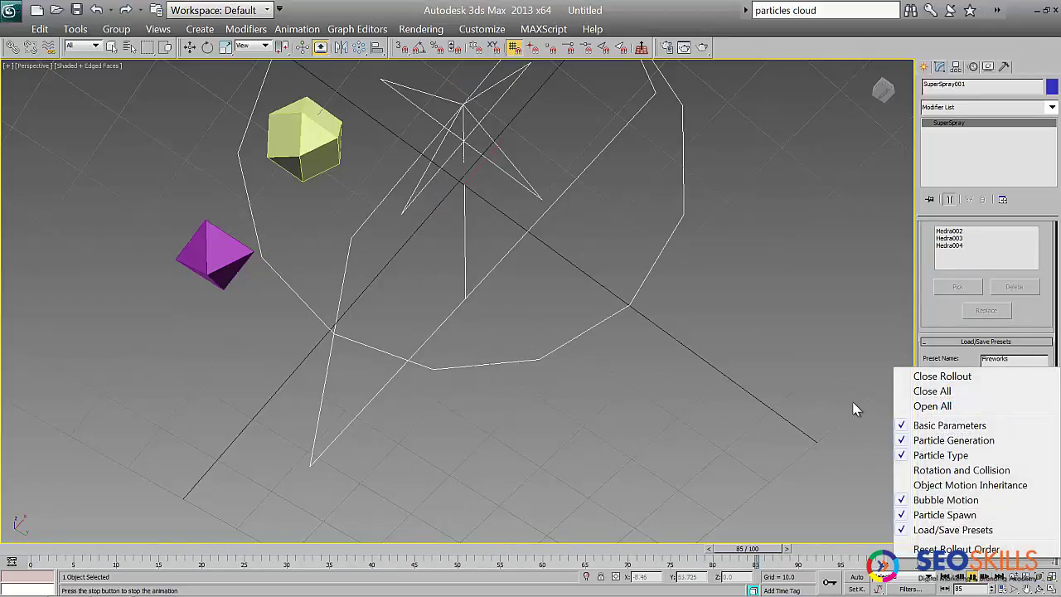
{"action": "left_click", "coordinate": [949, 425]}
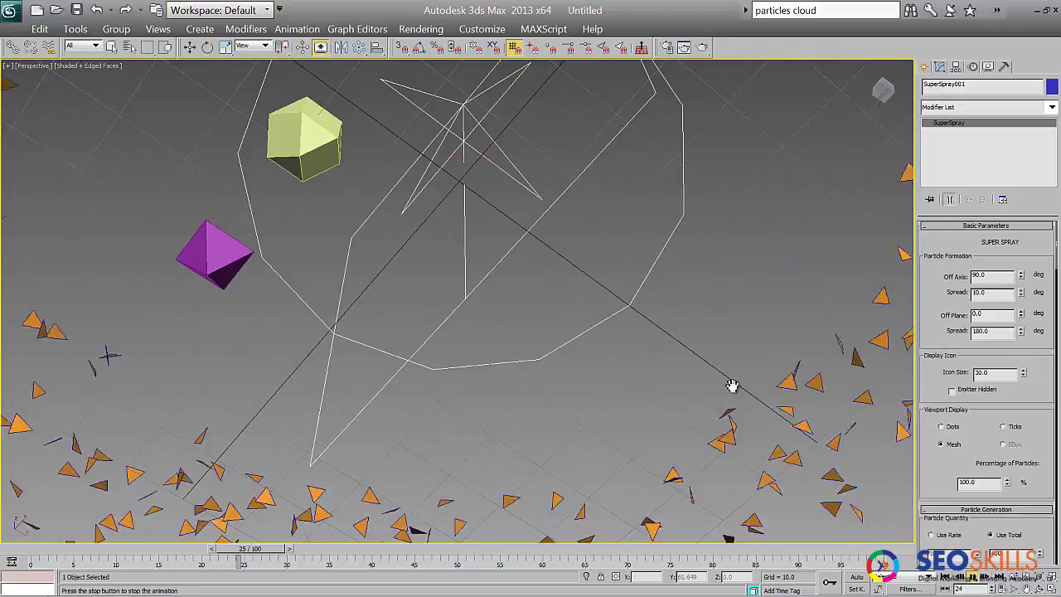
{"action": "left_click_drag", "start_coordinate": [948, 471], "coordinate": [947, 355]}
- Switch the Particle Type to Instanced Geometry so the Fireworks burst uses the Hedra shapes
{"action": "right_click", "coordinate": [948, 355]}
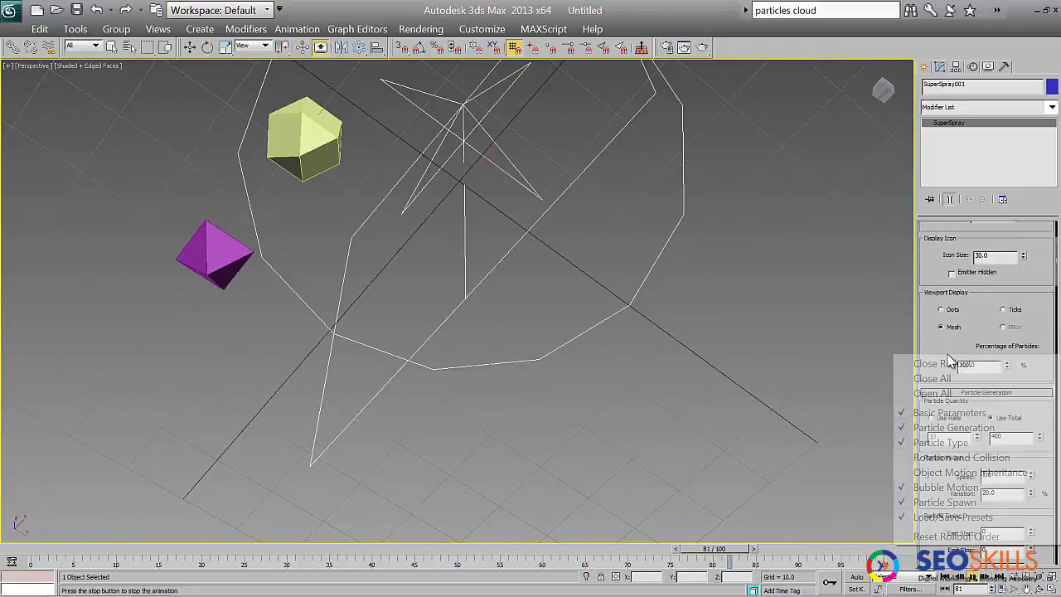
{"action": "left_click", "coordinate": [937, 427]}
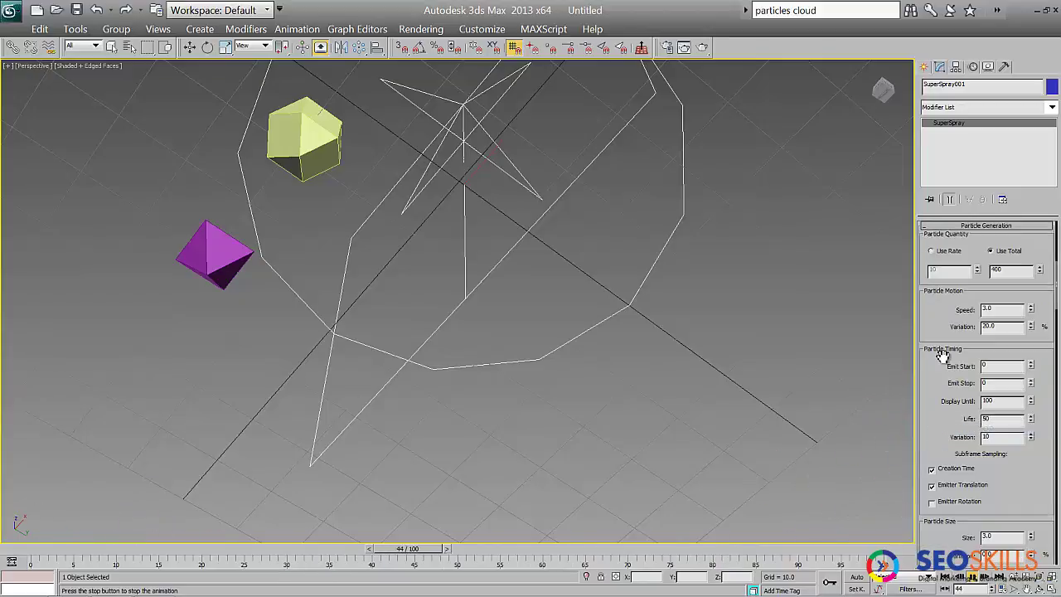
{"action": "scroll", "coordinate": [937, 348], "scroll_direction": "down", "scroll_amount": 2}
{"action": "scroll", "coordinate": [931, 324], "scroll_direction": "down", "scroll_amount": 2}
{"action": "scroll", "coordinate": [931, 323], "scroll_direction": "up", "scroll_amount": 4}
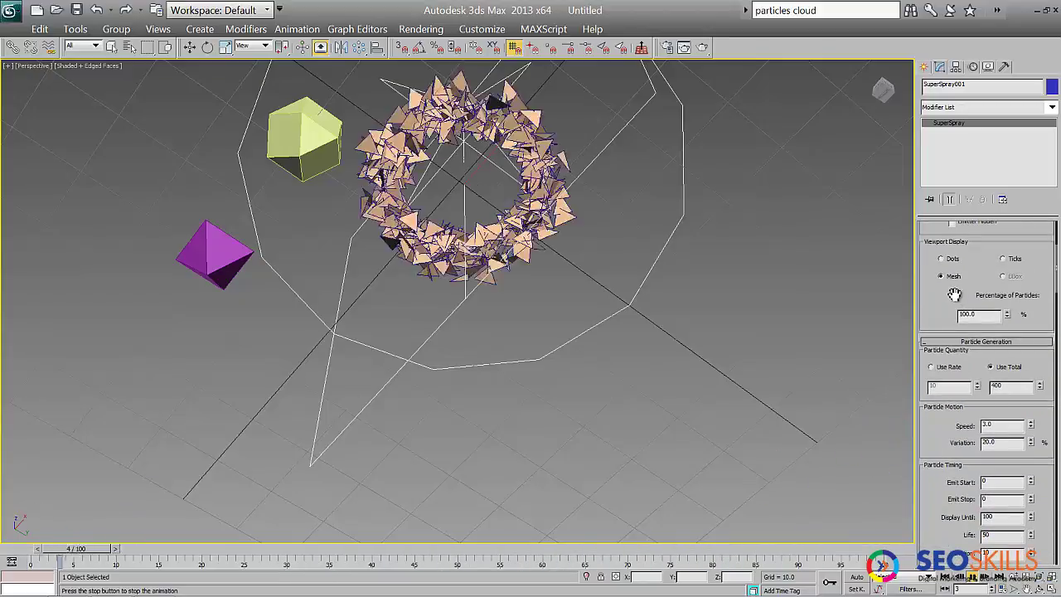
{"action": "right_click", "coordinate": [935, 336]}
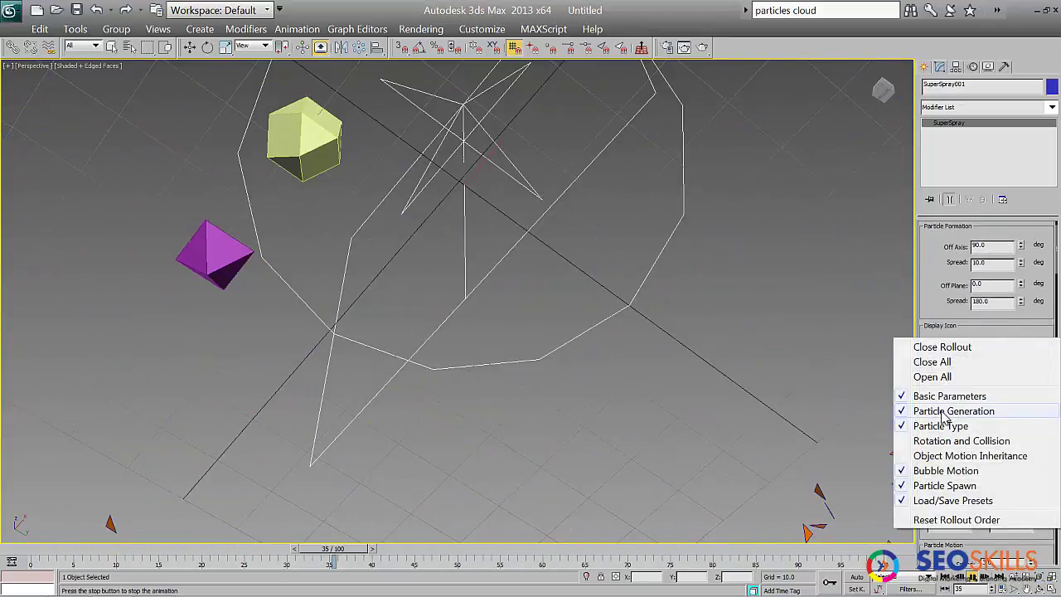
{"action": "left_click", "coordinate": [941, 425]}
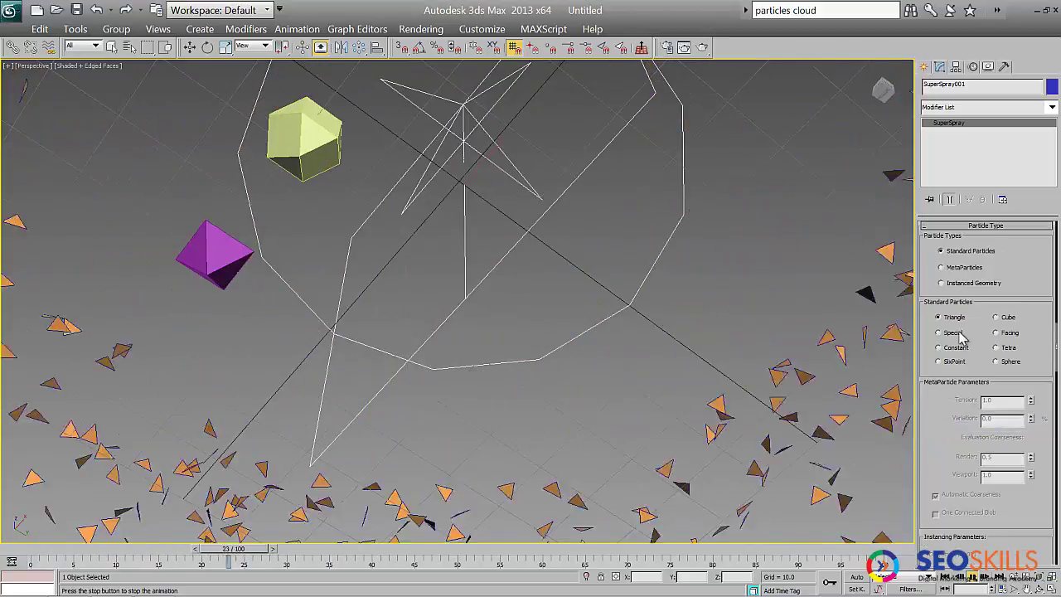
{"action": "left_click", "coordinate": [940, 282]}
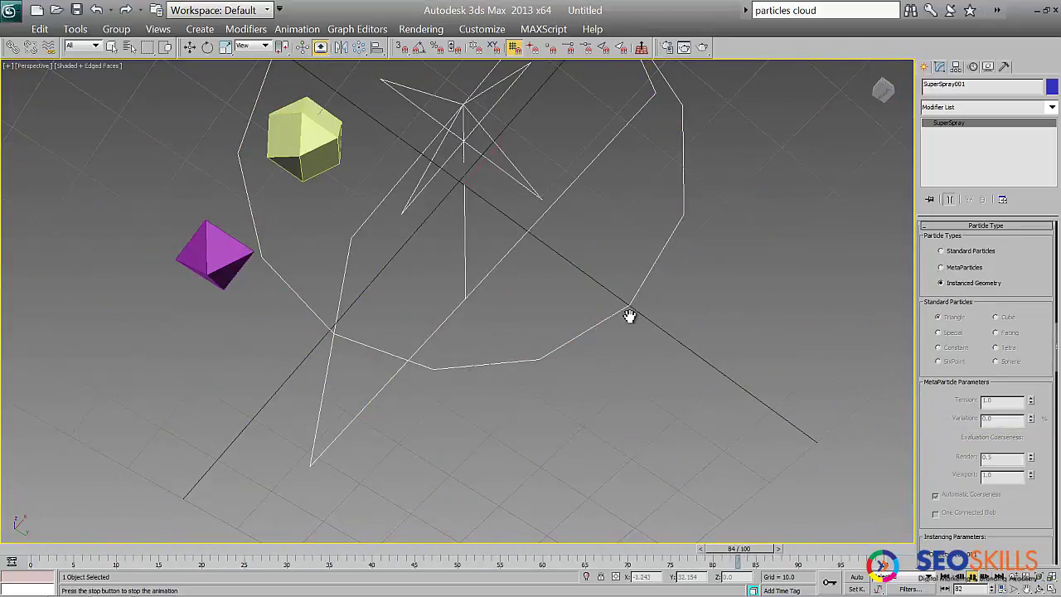
{"action": "scroll", "coordinate": [626, 316], "scroll_direction": "down", "scroll_amount": 5}
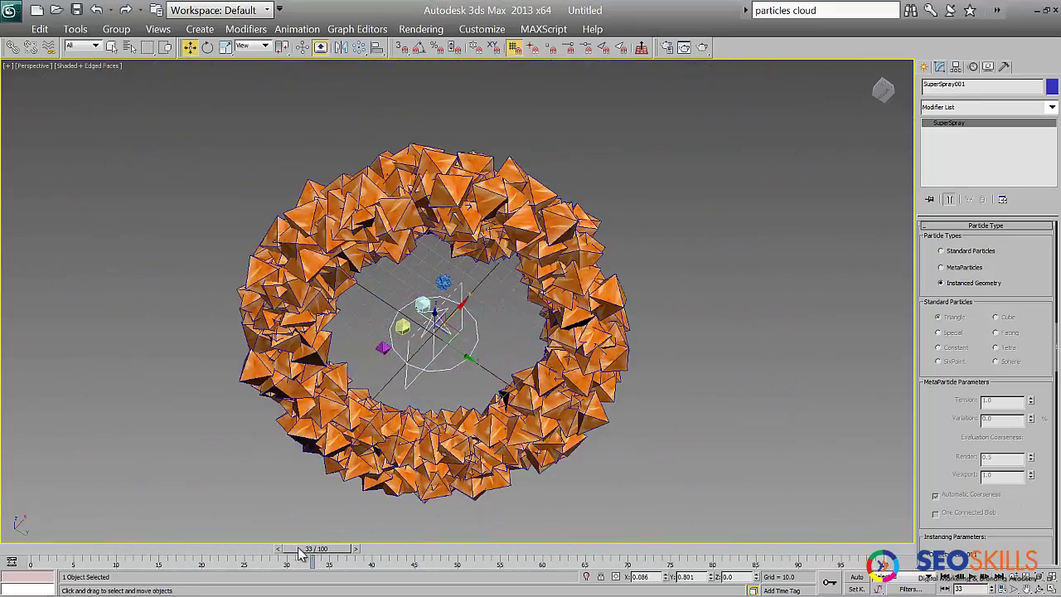
{"action": "left_click_drag", "start_coordinate": [300, 554], "coordinate": [710, 547]}
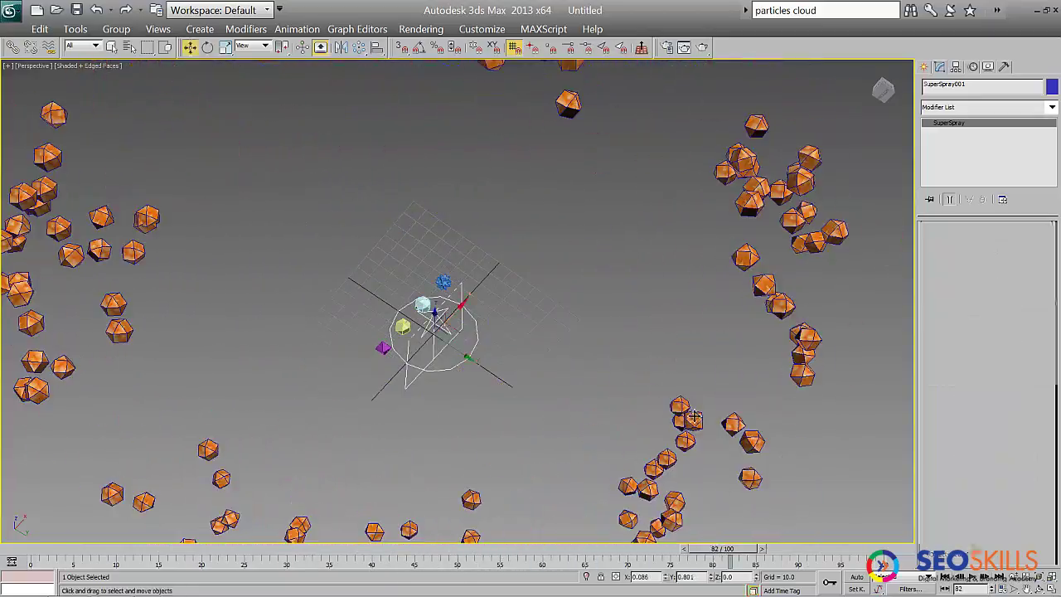
{"action": "right_click", "coordinate": [949, 431]}
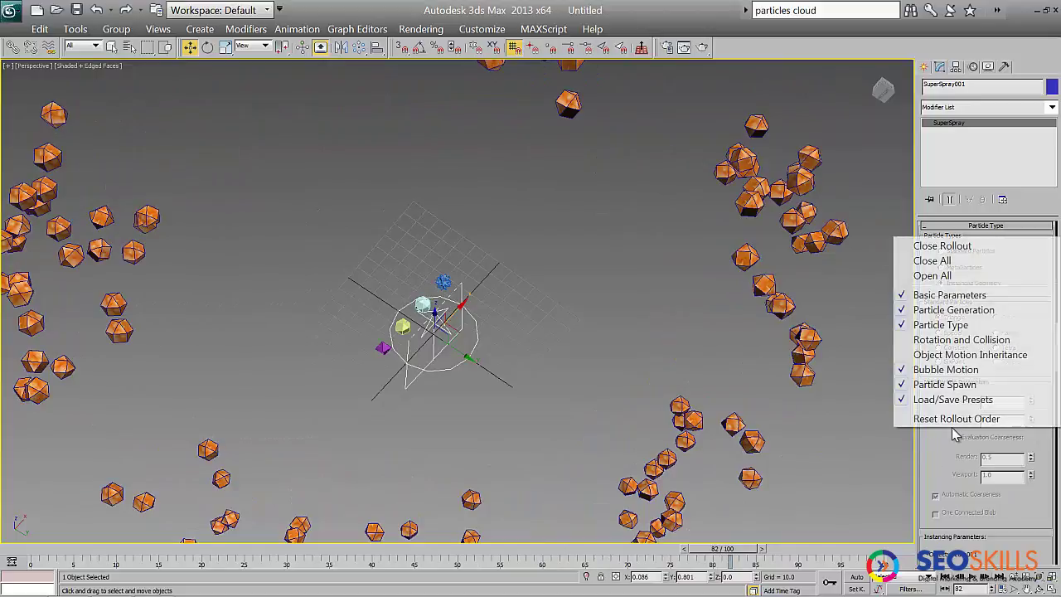
{"action": "left_click", "coordinate": [948, 311]}
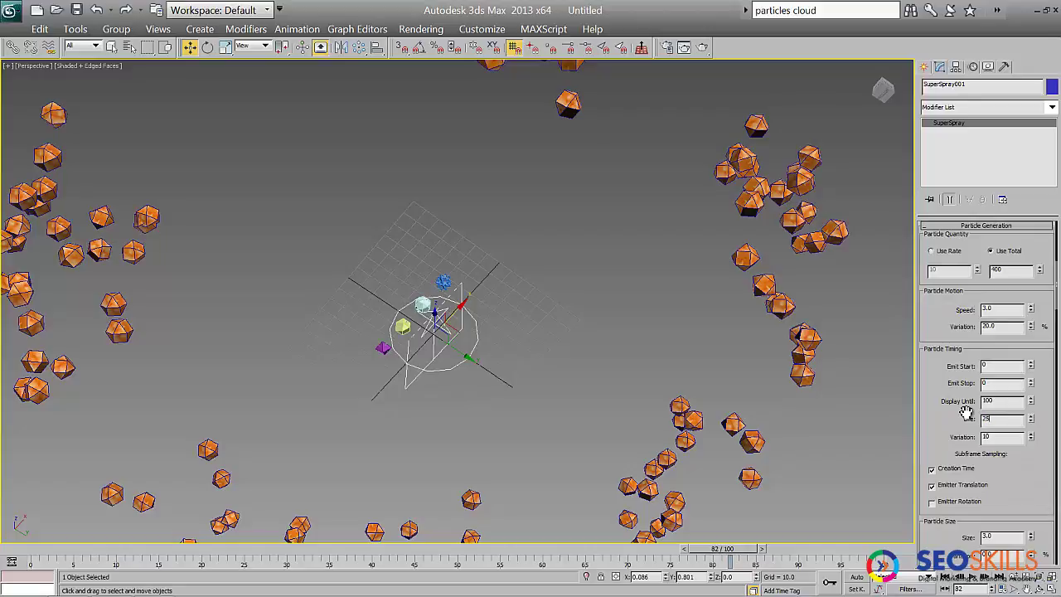
{"action": "type", "text": "100"}
{"action": "key", "text": "Return"}
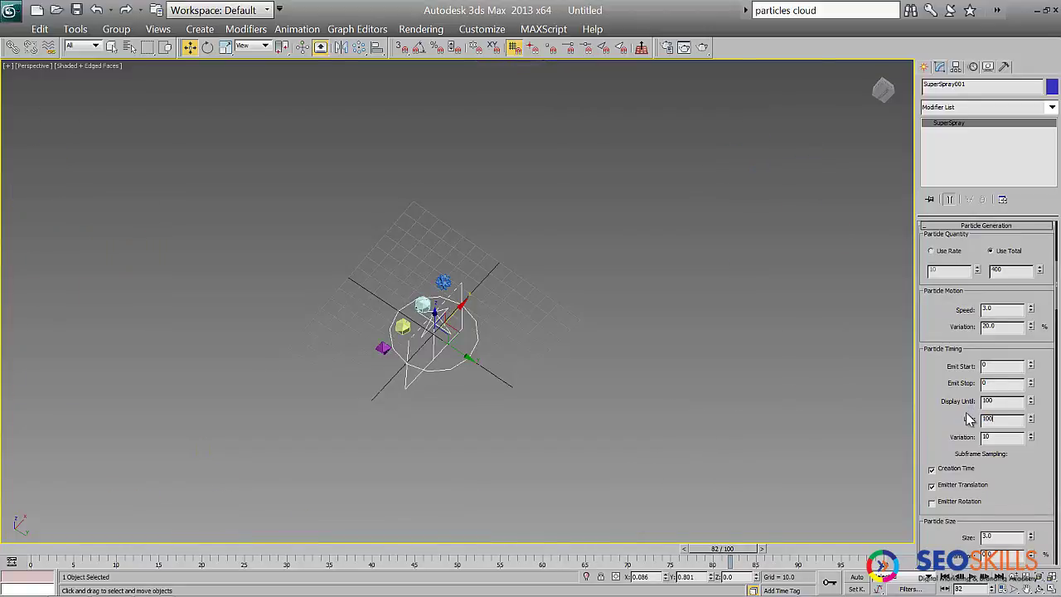
{"action": "type", "text": "5"}
{"action": "key", "text": "Return"}
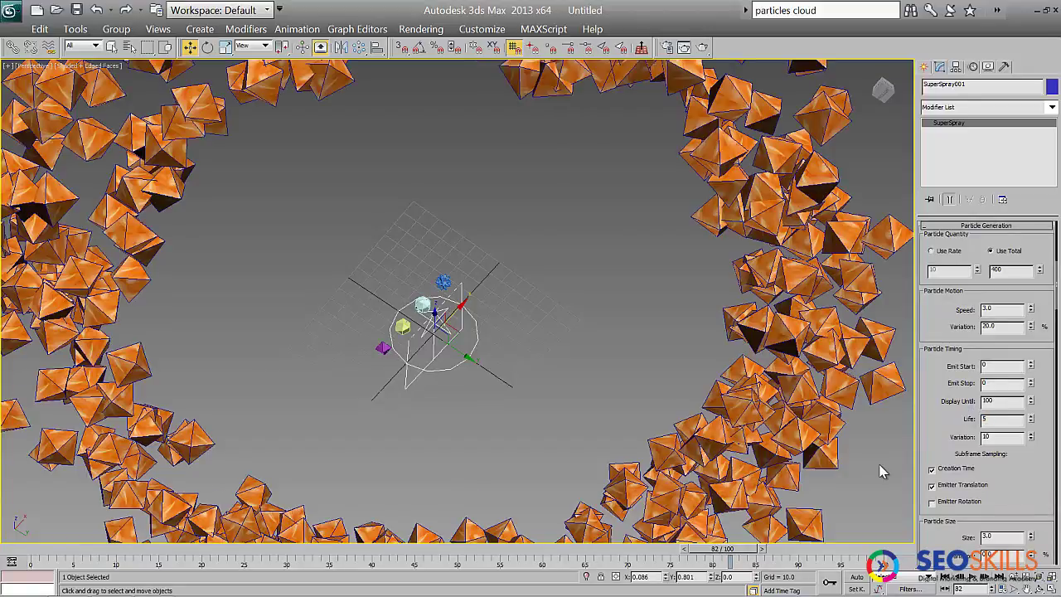
{"action": "key", "text": "Return"}
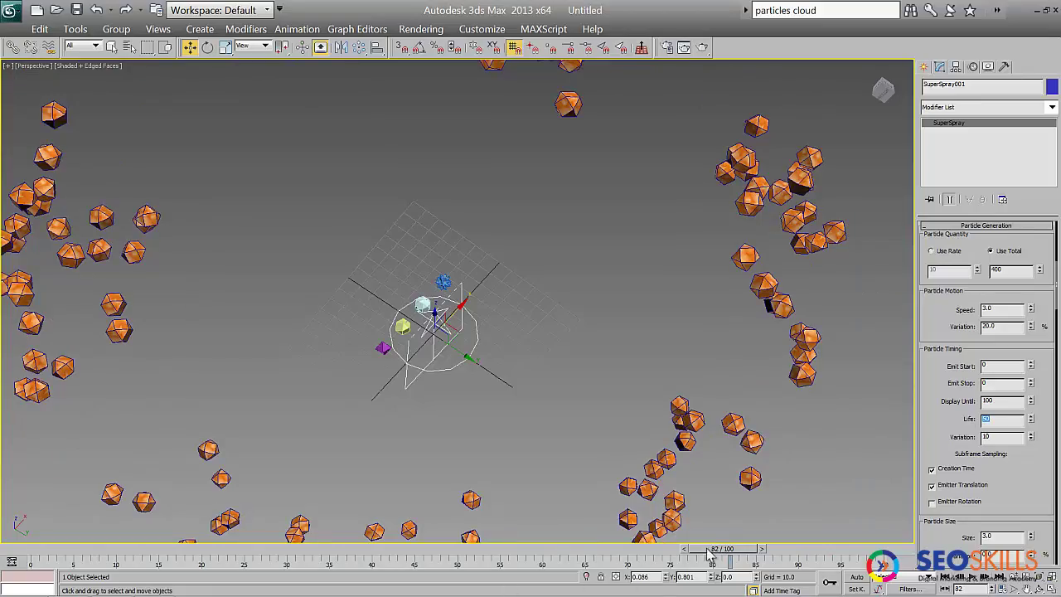
{"action": "mouse_move", "coordinate": [709, 554]}
{"action": "left_mouse_down"}
{"action": "mouse_move", "coordinate": [301, 564]}
{"action": "mouse_move", "coordinate": [547, 534]}
{"action": "mouse_move", "coordinate": [713, 535]}
{"action": "left_mouse_up"}
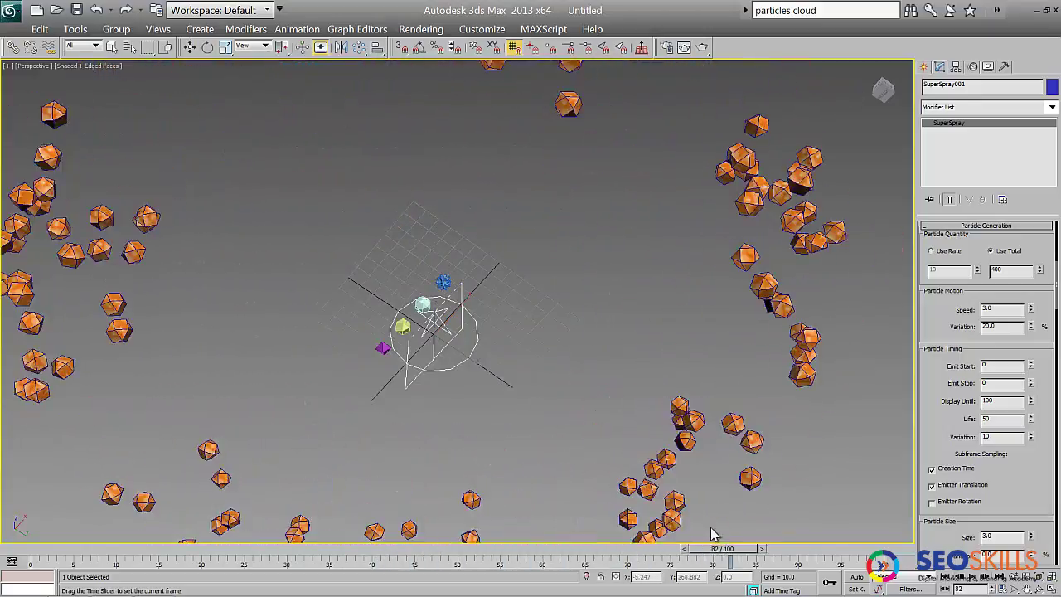
{"action": "left_click_drag", "start_coordinate": [730, 535], "coordinate": [712, 534]}
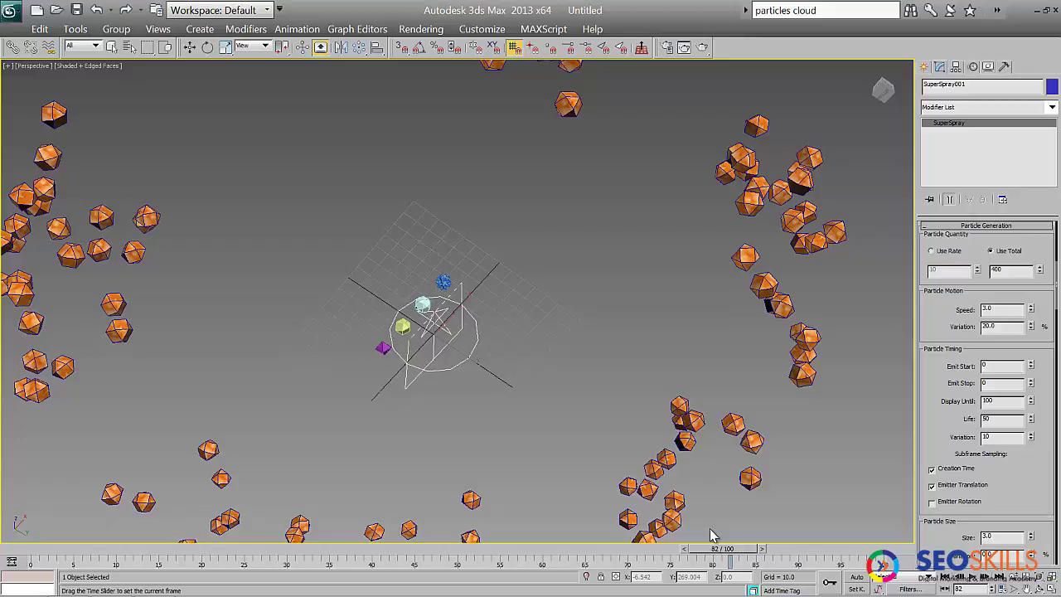